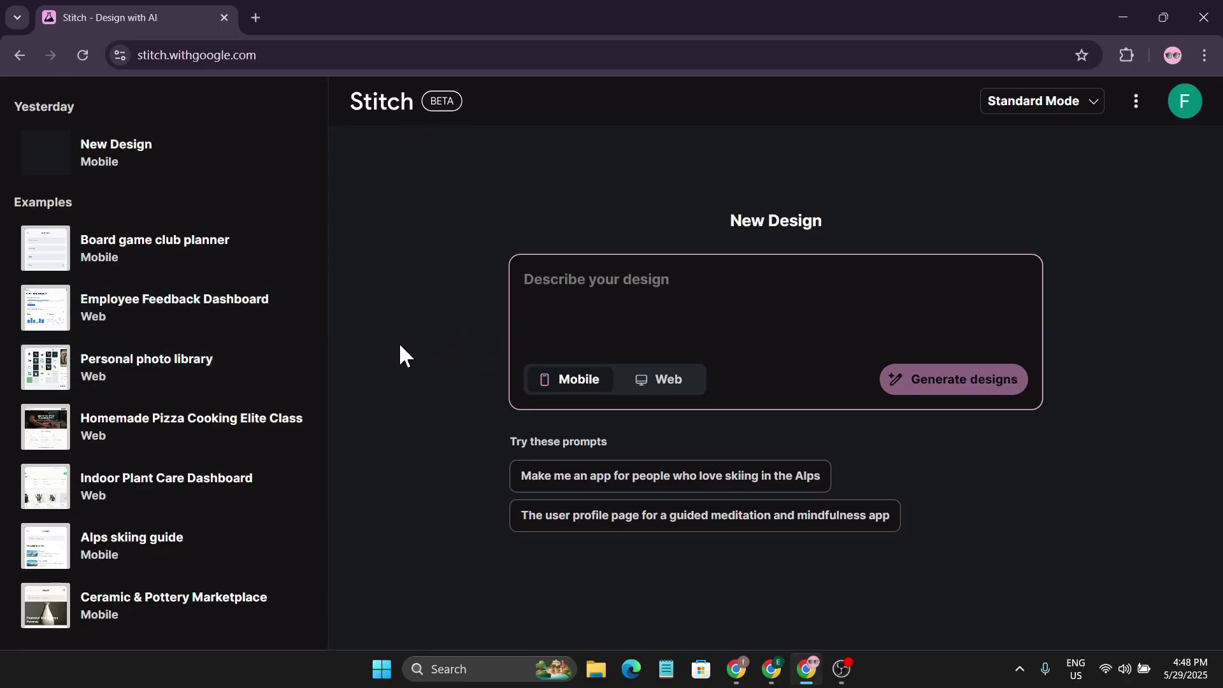
Step: Browse the Board game club planner and Indoor Plant Care Dashboard example projects
click(198, 267)
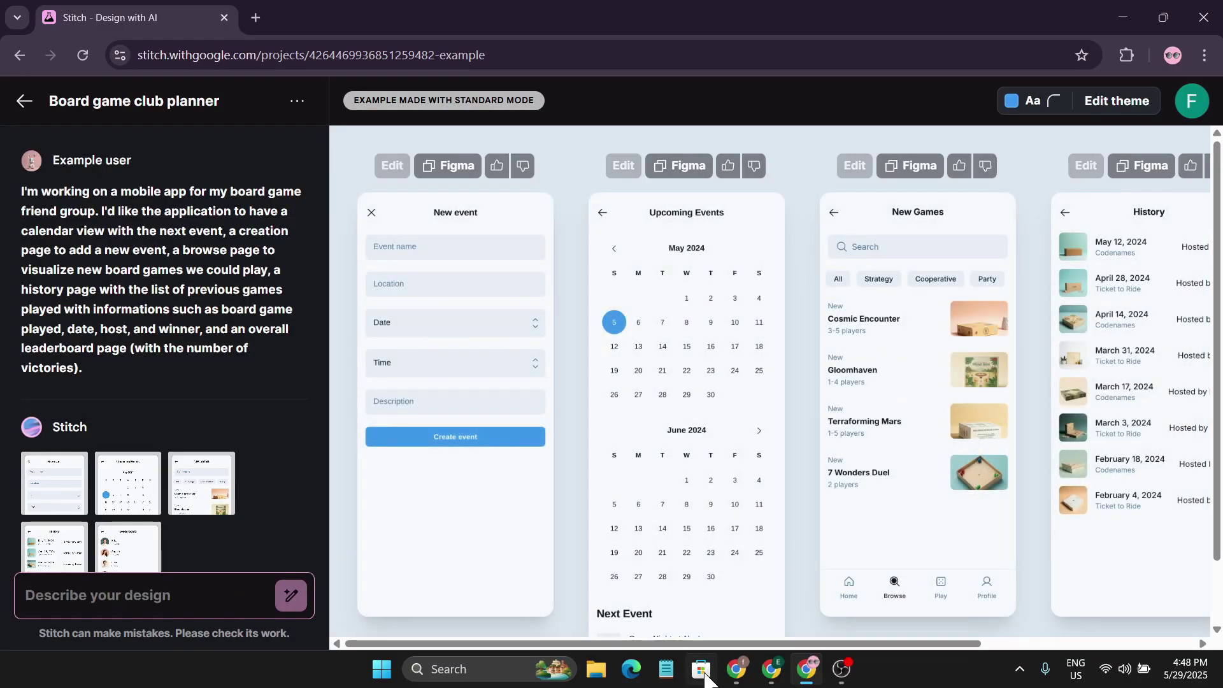
drag(732, 641, 803, 642)
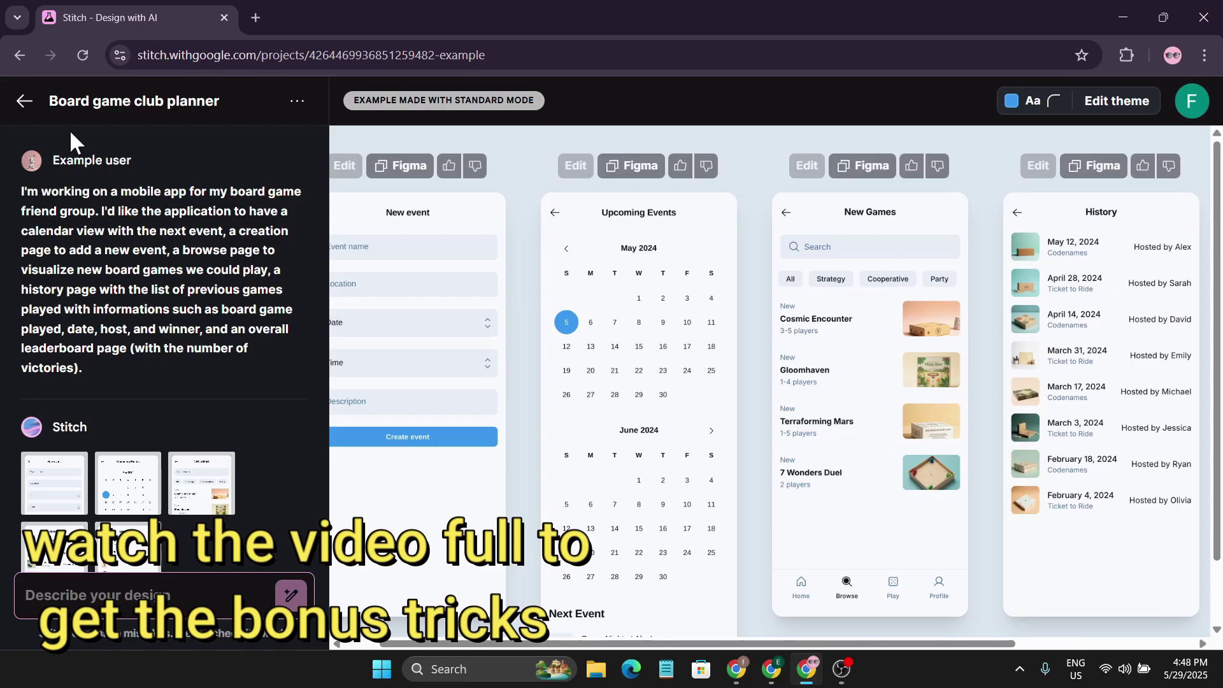
click(20, 102)
click(168, 486)
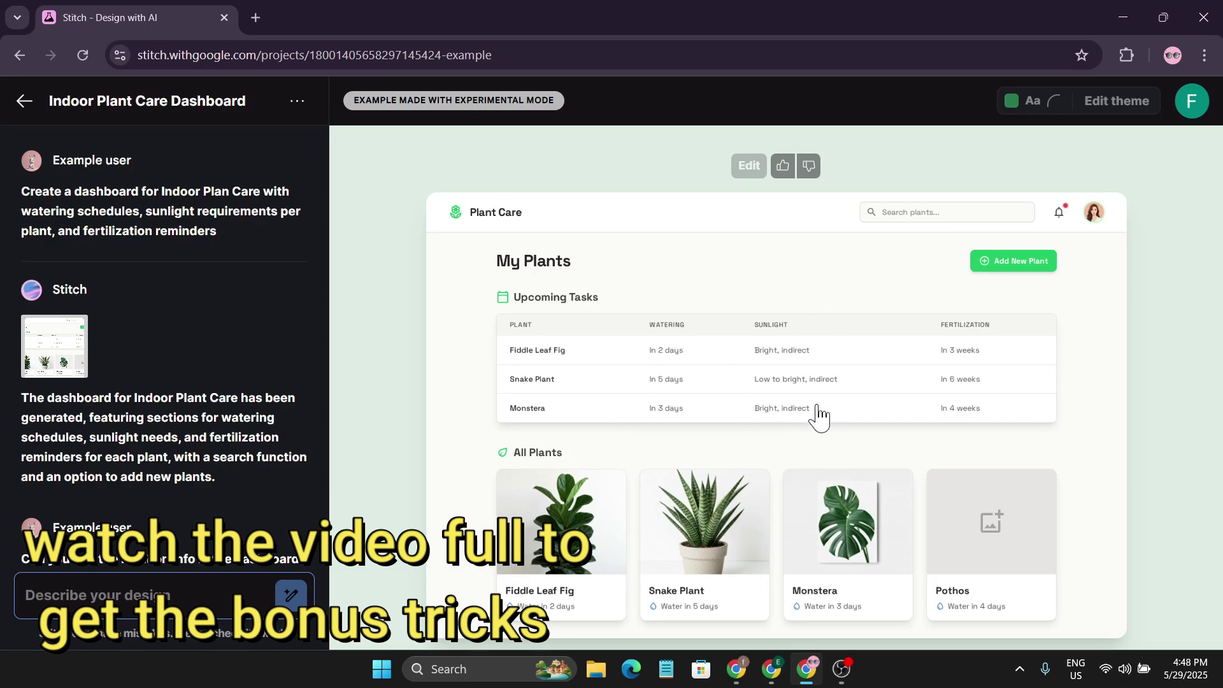
drag(216, 233, 170, 234)
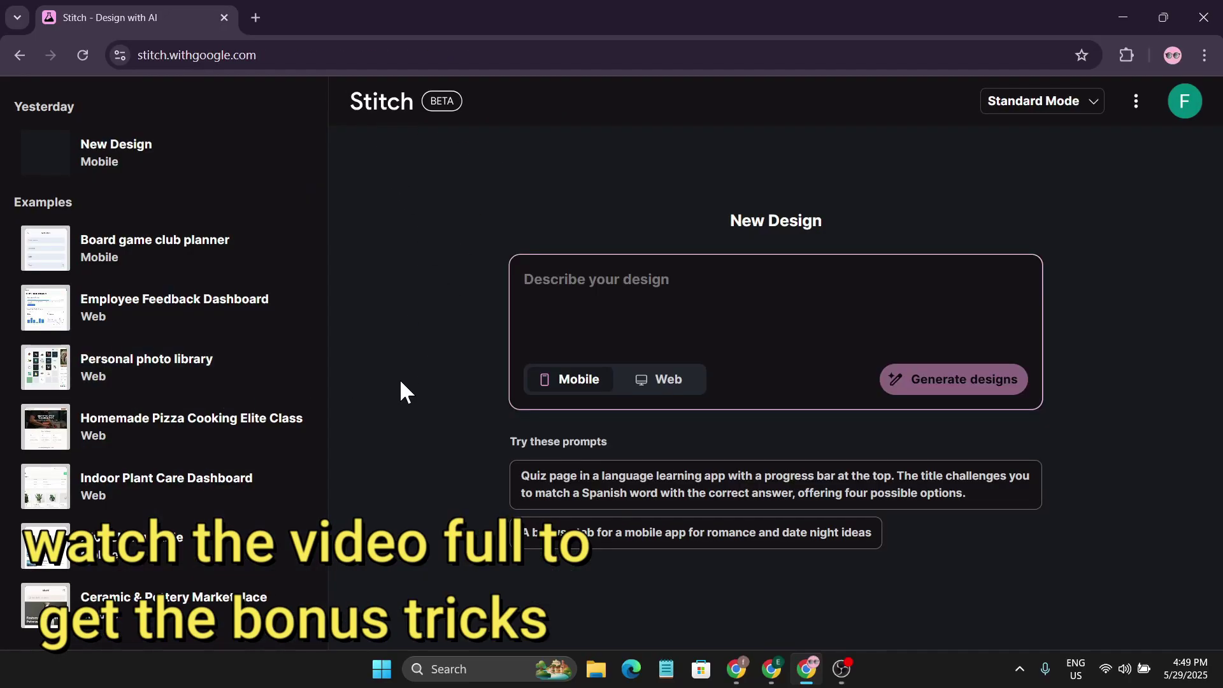
Step: Switch design generation from Standard Mode to Experimental Mode
mouse_move(265, 55)
mouse_down()
mouse_move(131, 54)
mouse_move(266, 58)
mouse_move(137, 55)
mouse_move(250, 56)
mouse_up()
click(403, 344)
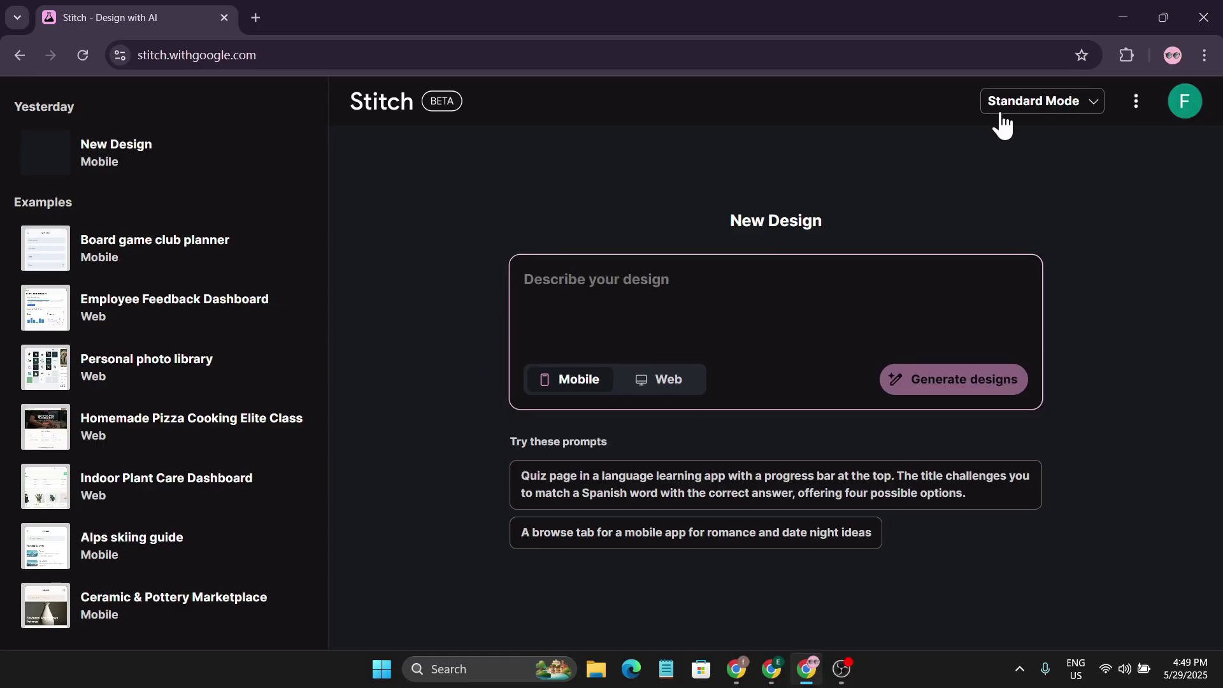
click(1041, 105)
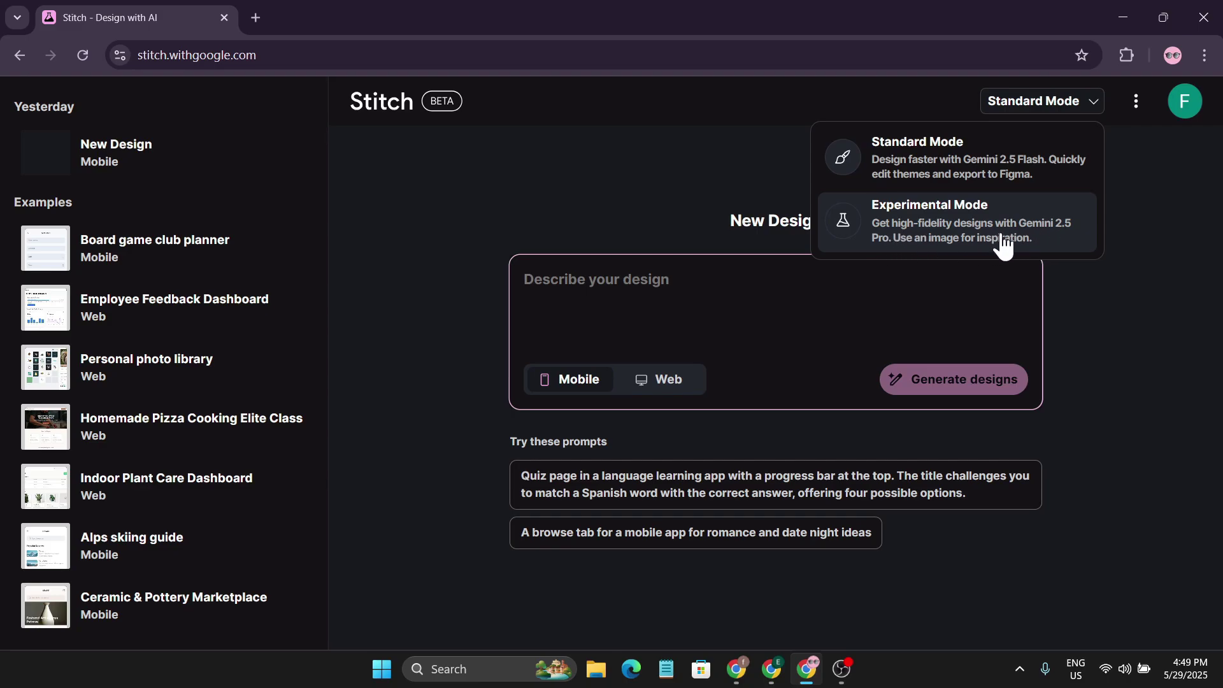
click(744, 235)
click(1019, 110)
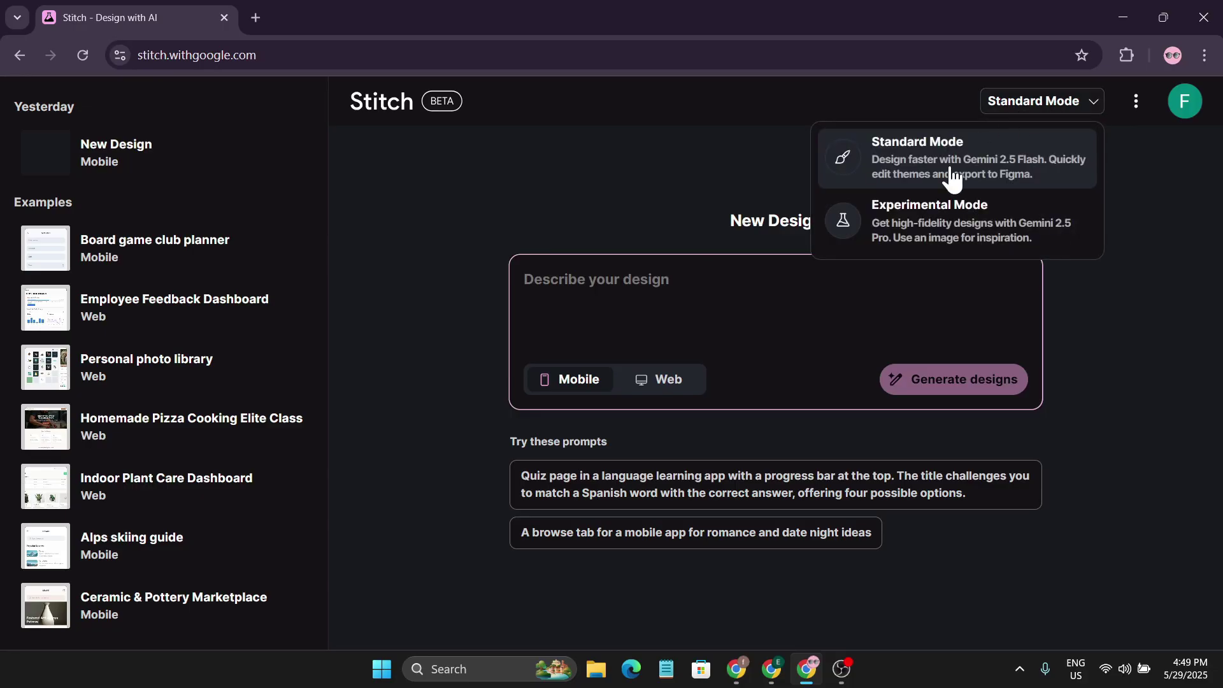
click(934, 240)
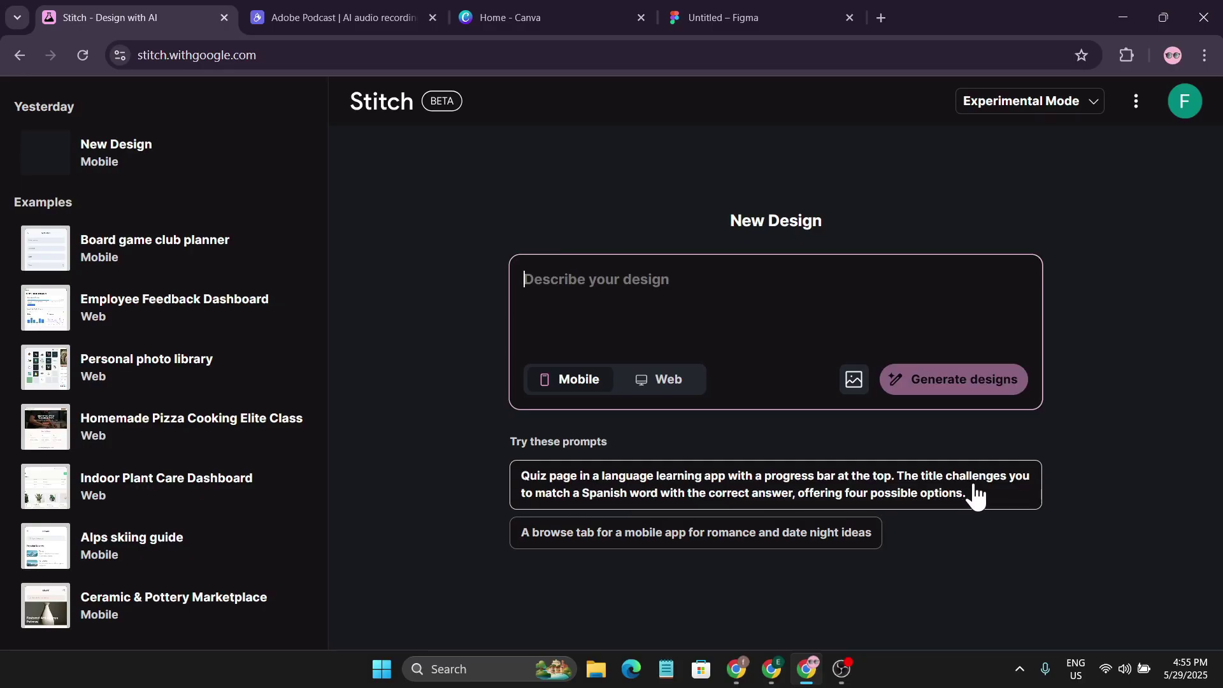
Step: Use the suggested Spanish word-to-image quiz prompt and generate the Mobile design
click(712, 498)
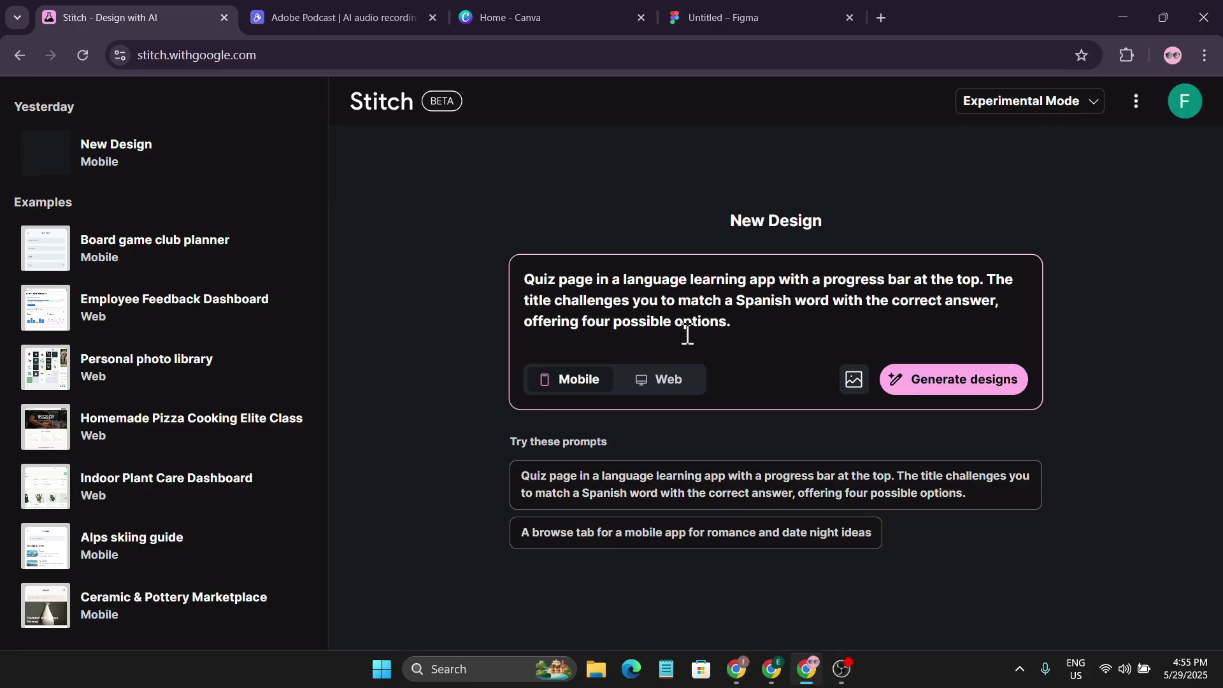
click(938, 382)
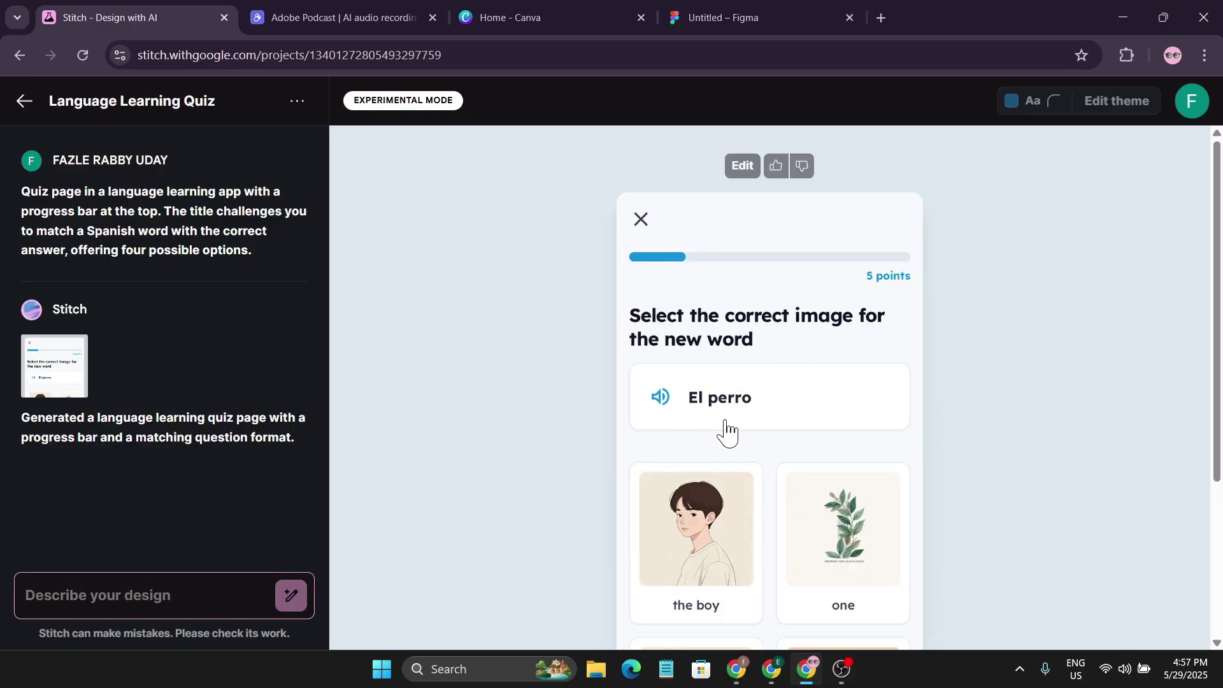
scroll(732, 456, down, 1)
scroll(755, 446, up, 1)
scroll(745, 424, down, 3)
scroll(750, 463, up, 3)
scroll(768, 461, down, 3)
scroll(769, 458, up, 3)
scroll(733, 474, down, 3)
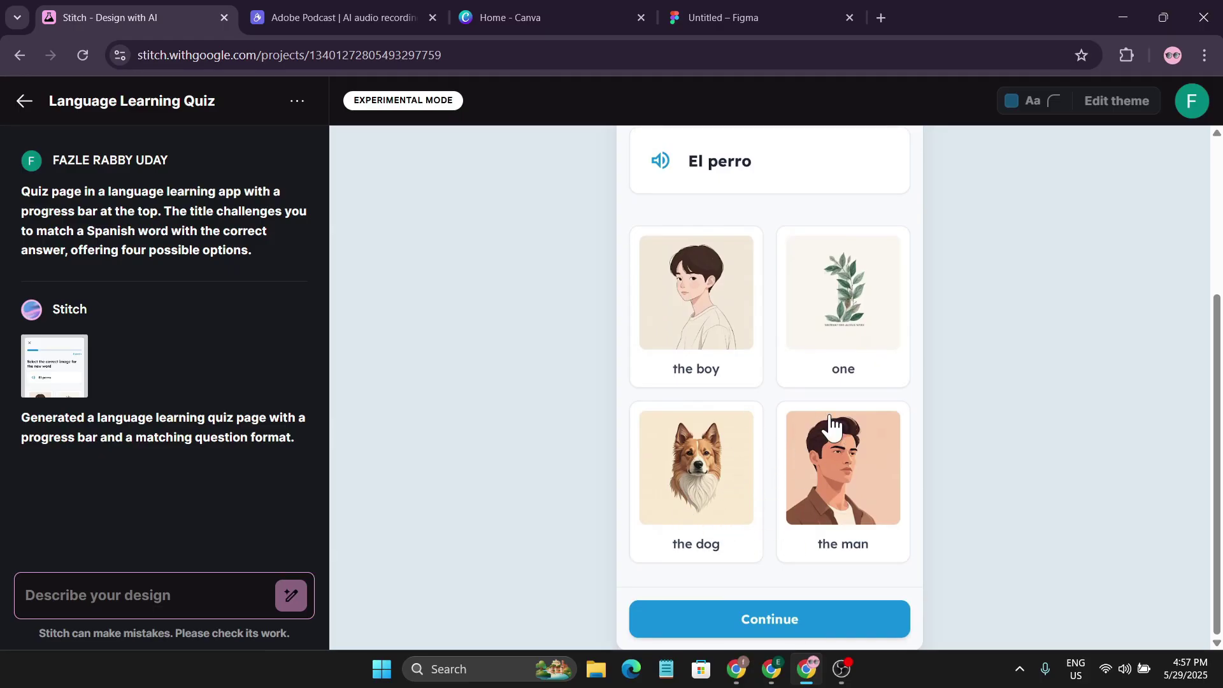
scroll(772, 456, up, 2)
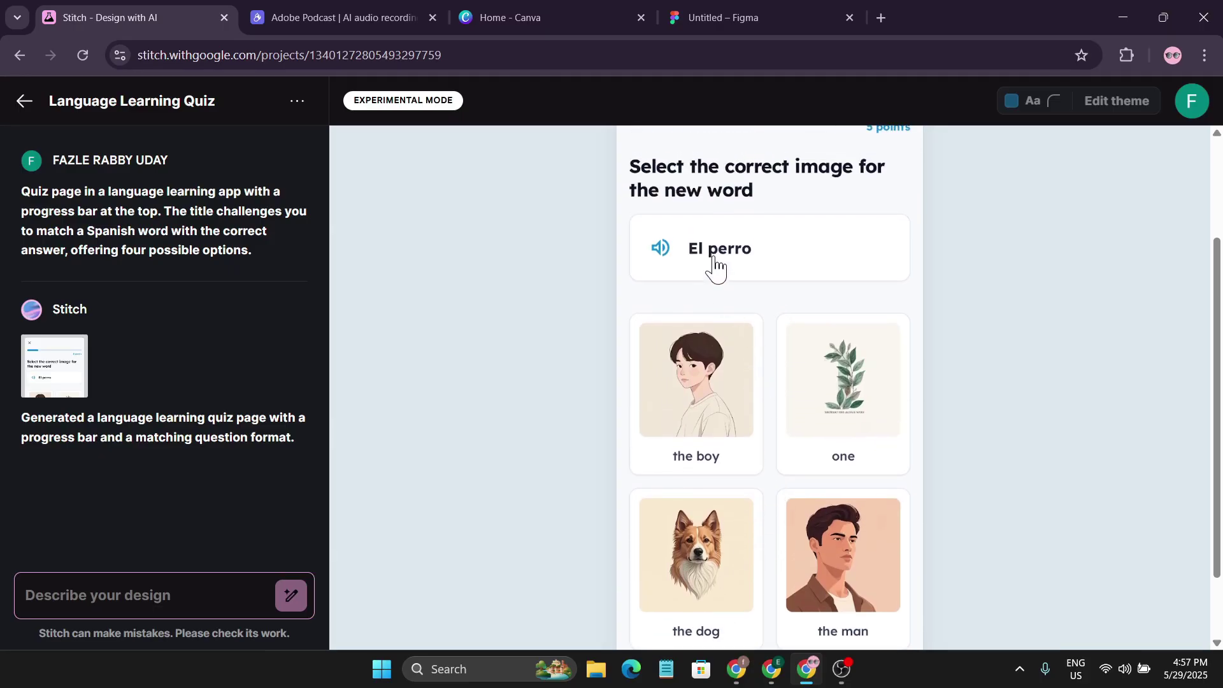
scroll(716, 266, down, 1)
scroll(764, 458, down, 1)
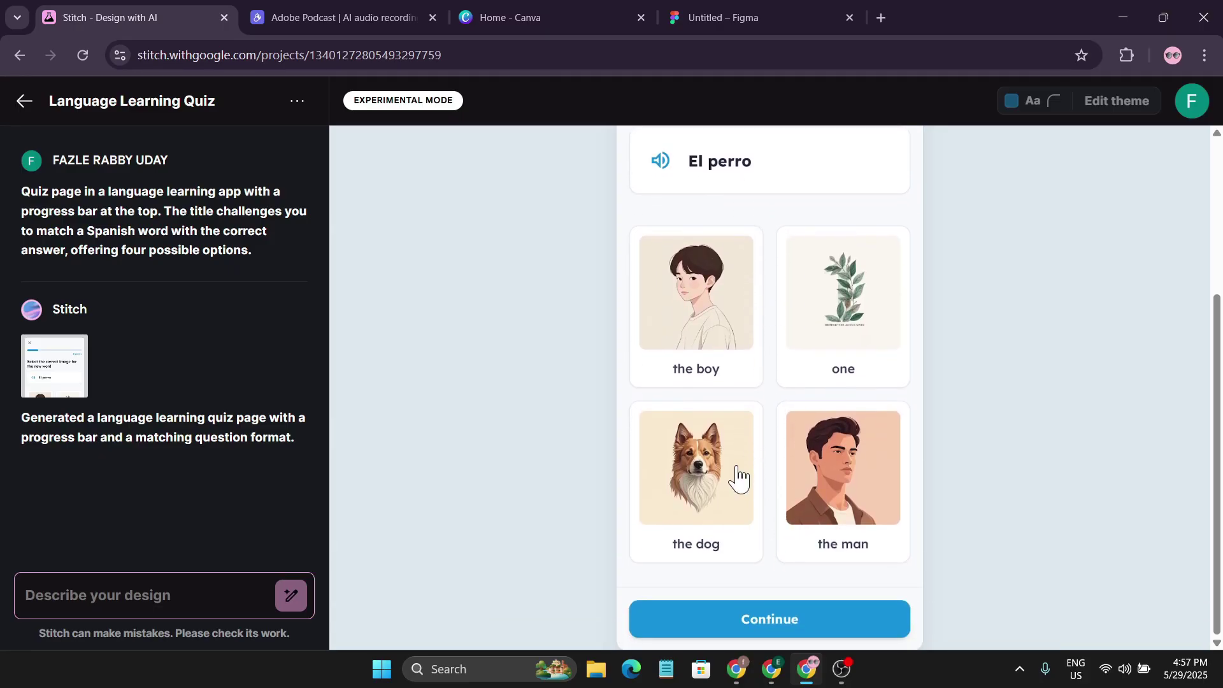
scroll(411, 174, up, 4)
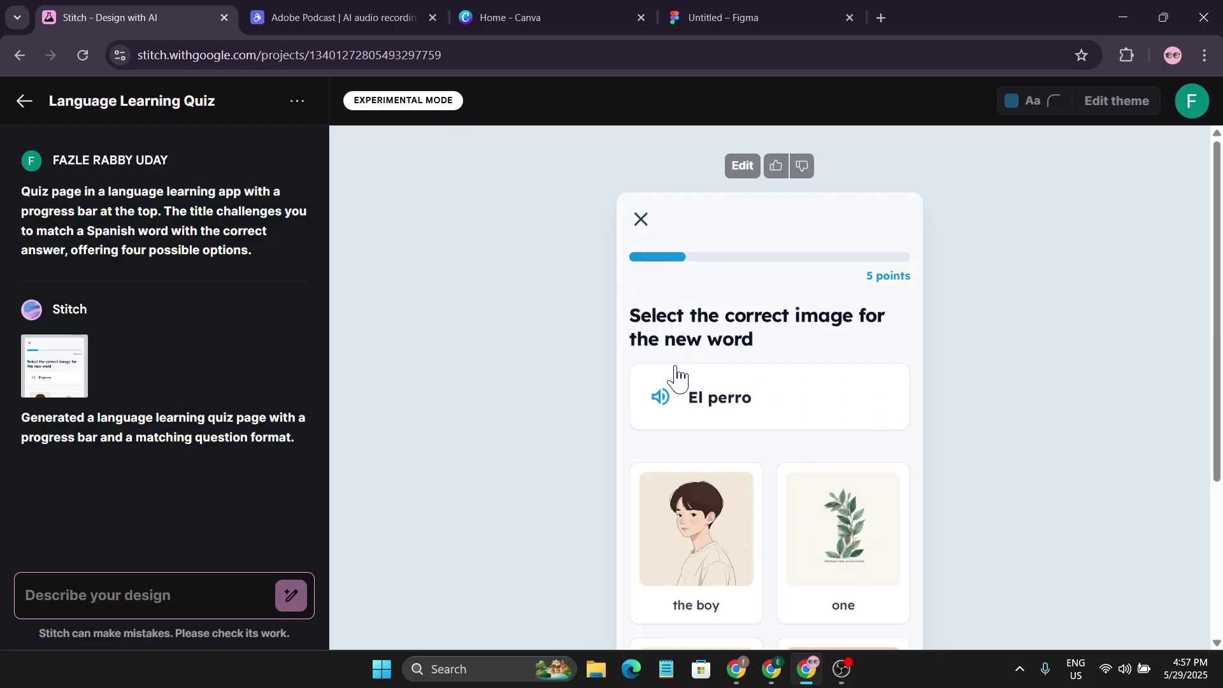
scroll(705, 440, down, 3)
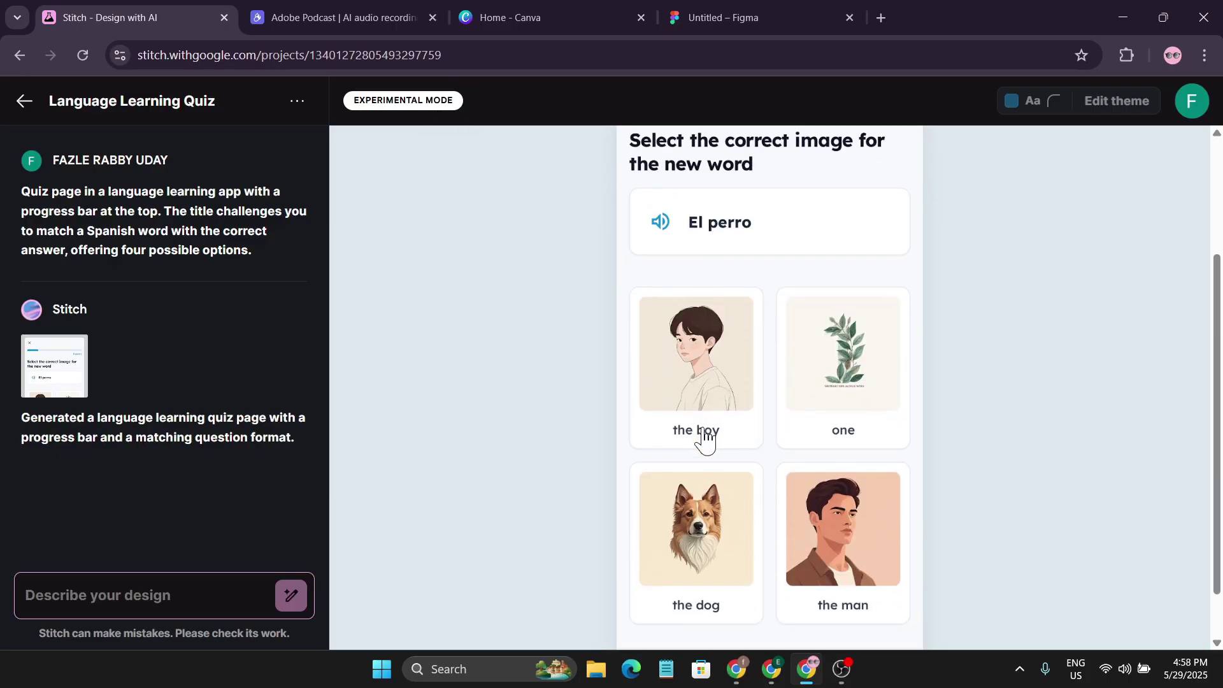
scroll(700, 433, up, 3)
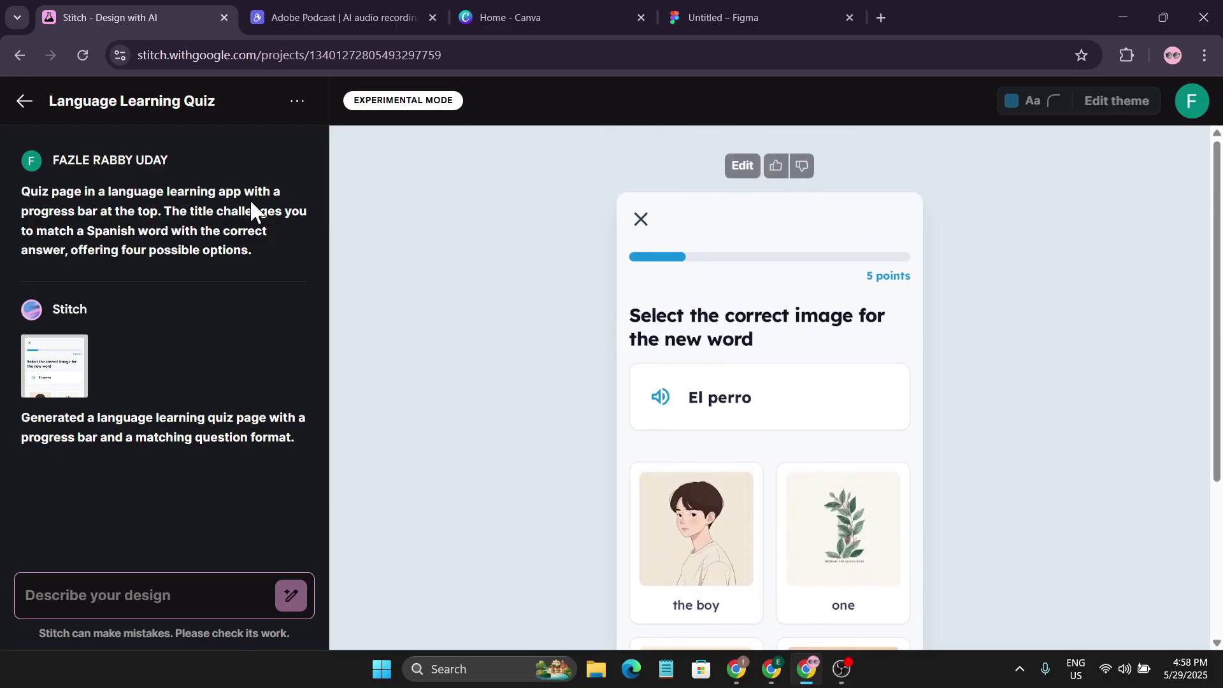
Step: Back on the home page, pick Standard Mode and generate the coffee shop app prompt
click(24, 100)
click(1075, 107)
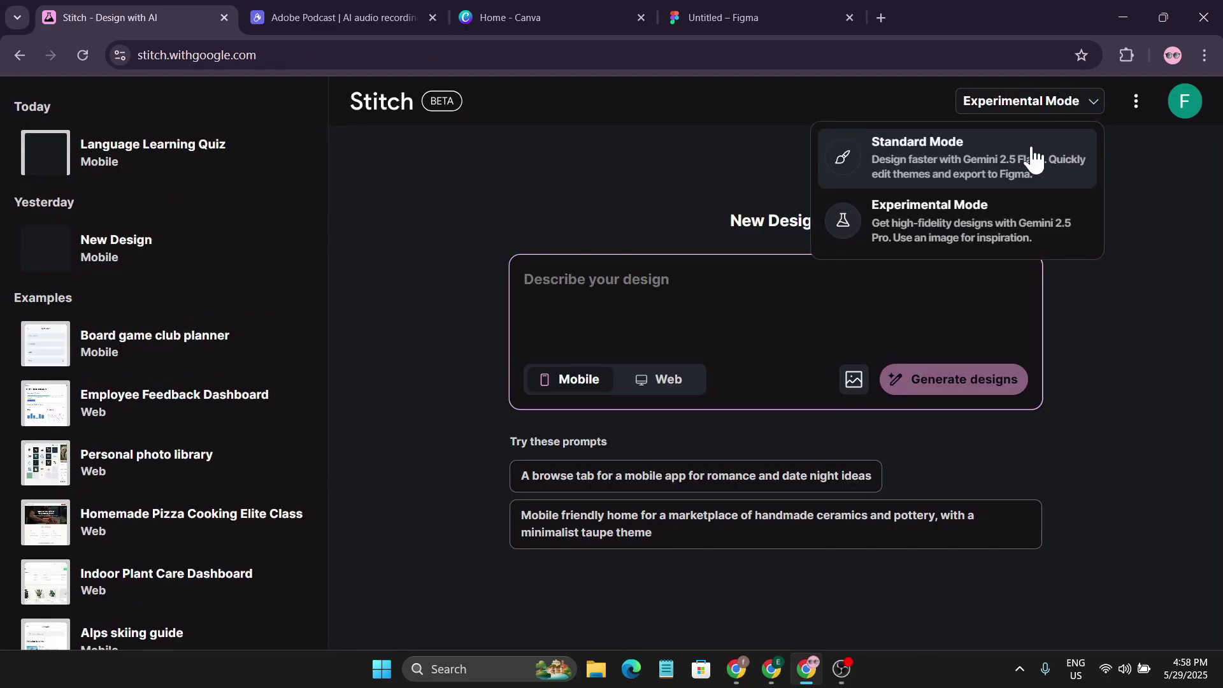
click(942, 177)
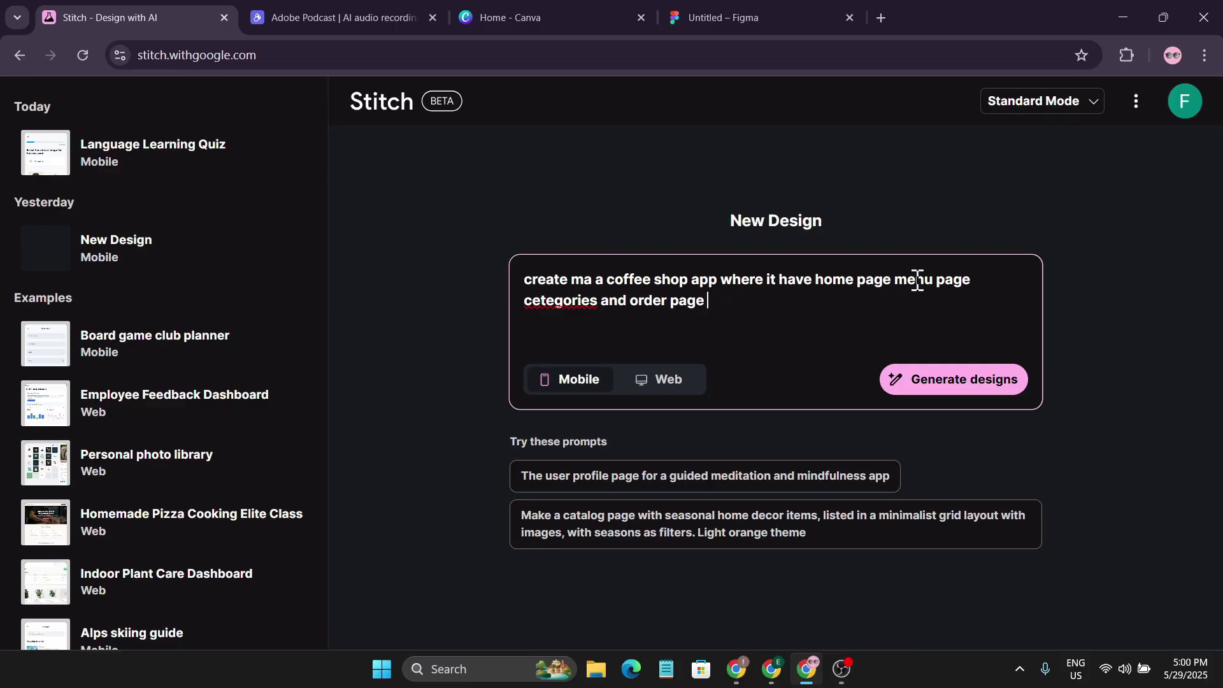
click(926, 395)
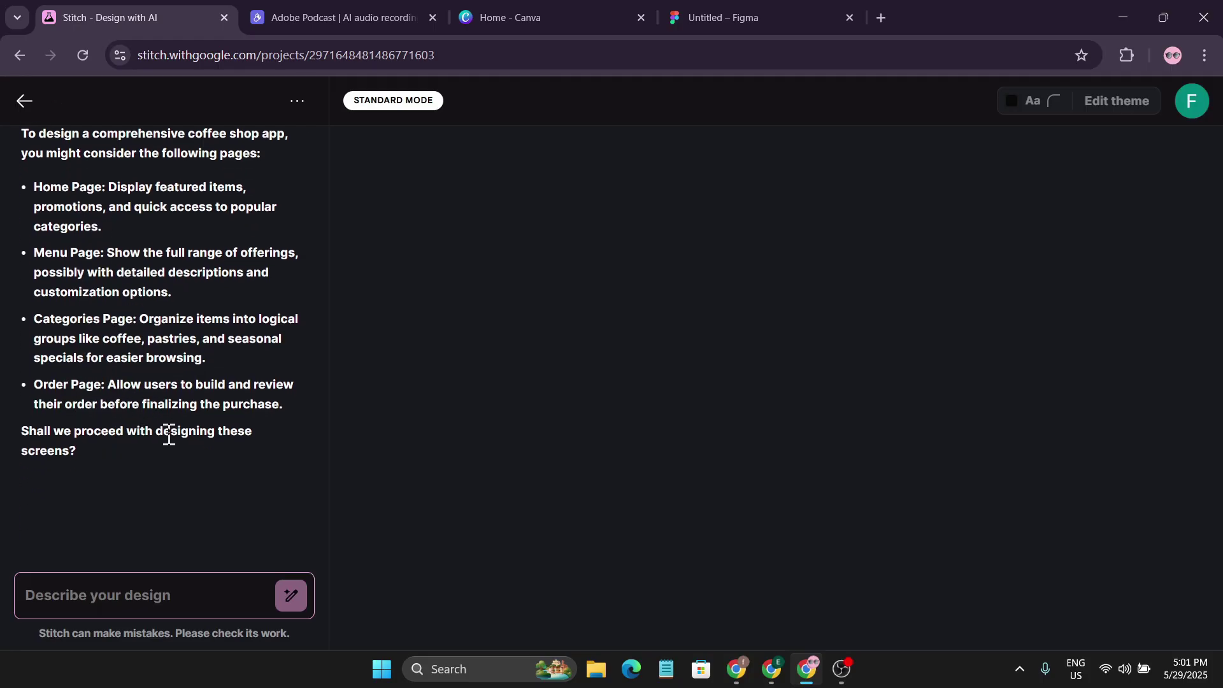
click(153, 593)
Step: Reply 'yes' to approve the plan, then review the home, menu, categories and order screens
text(yes)
click(292, 598)
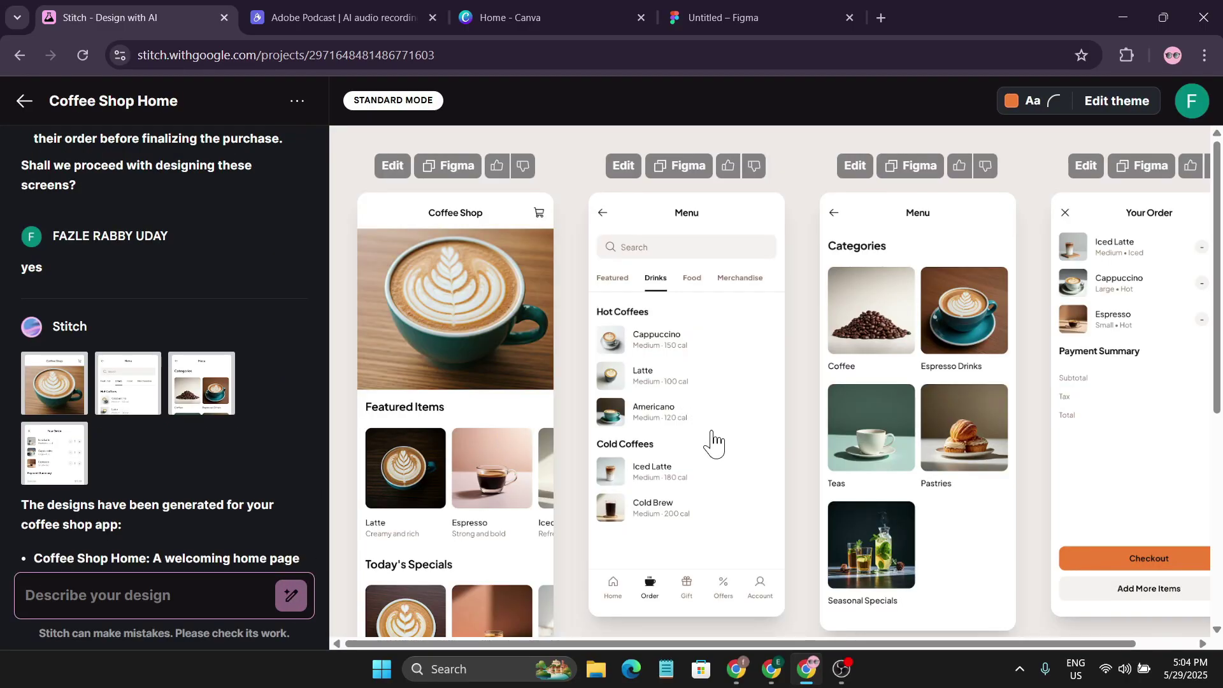
drag(712, 644, 738, 643)
scroll(514, 407, down, 3)
scroll(513, 400, down, 4)
scroll(510, 402, up, 7)
drag(892, 644, 1051, 429)
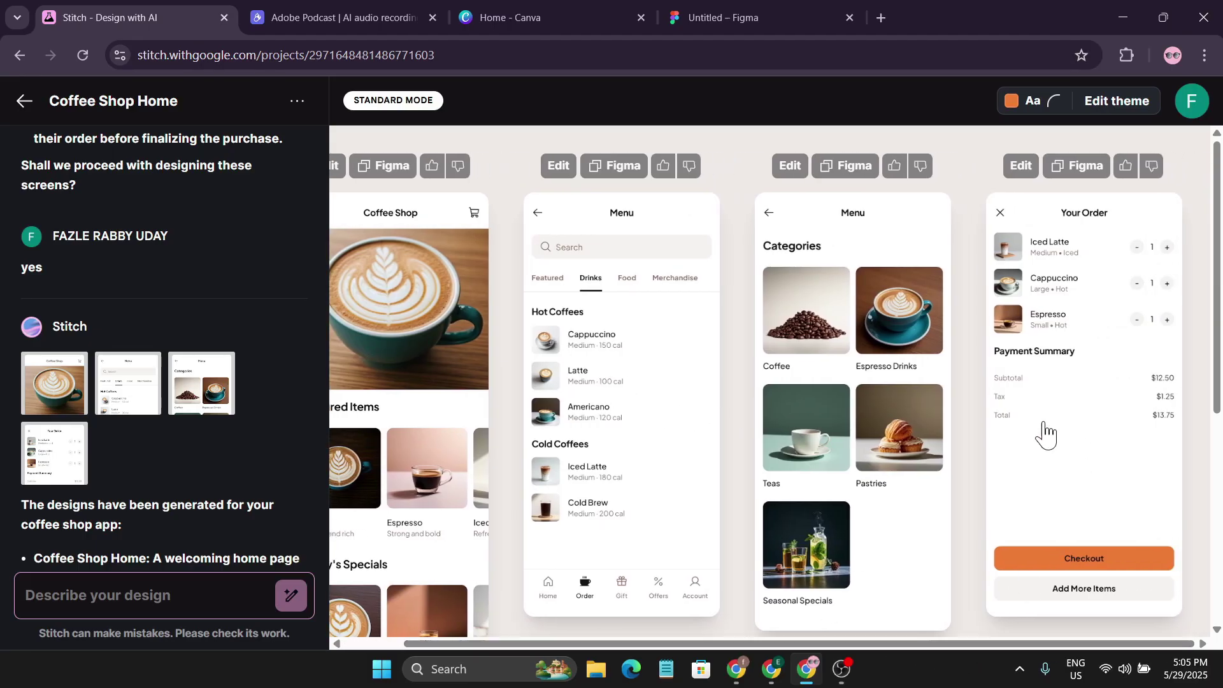
scroll(83, 165, up, 6)
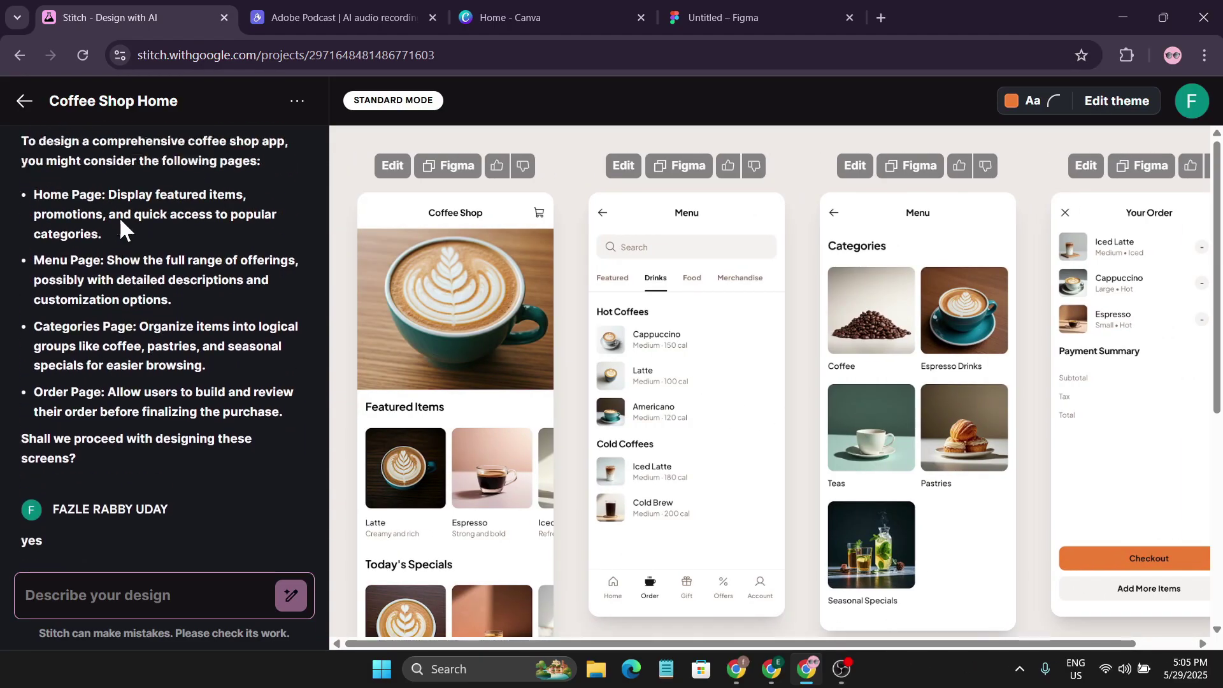
scroll(150, 322, down, 3)
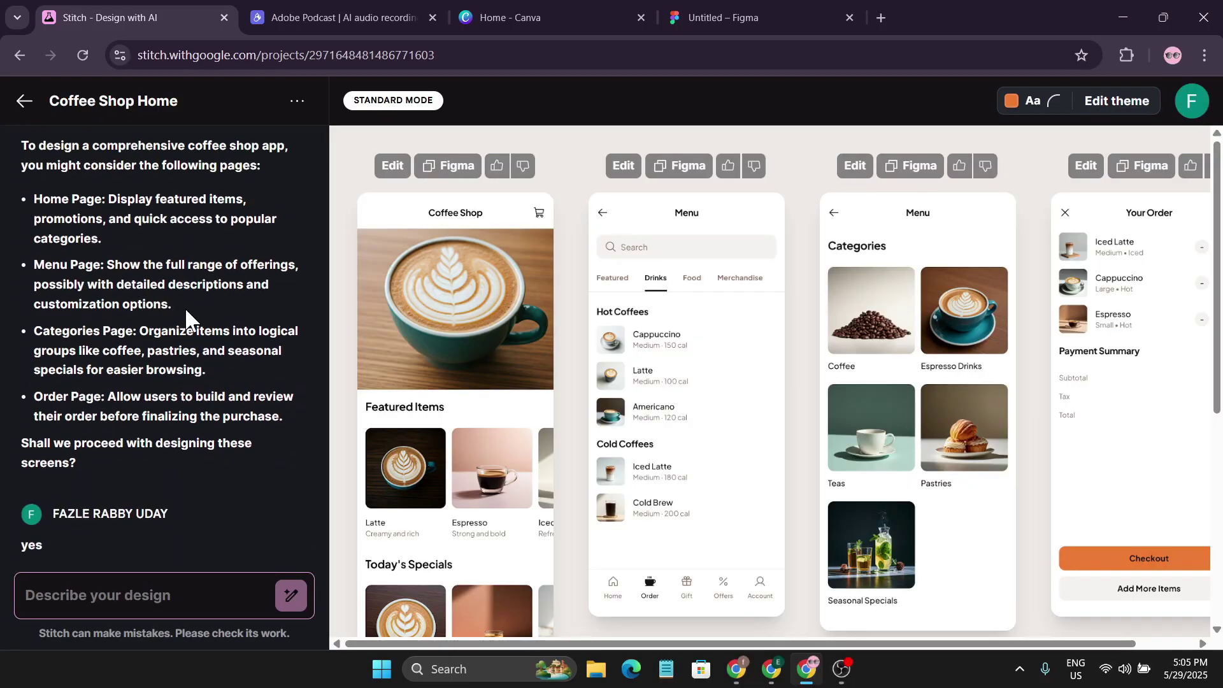
scroll(186, 312, down, 2)
scroll(174, 437, down, 3)
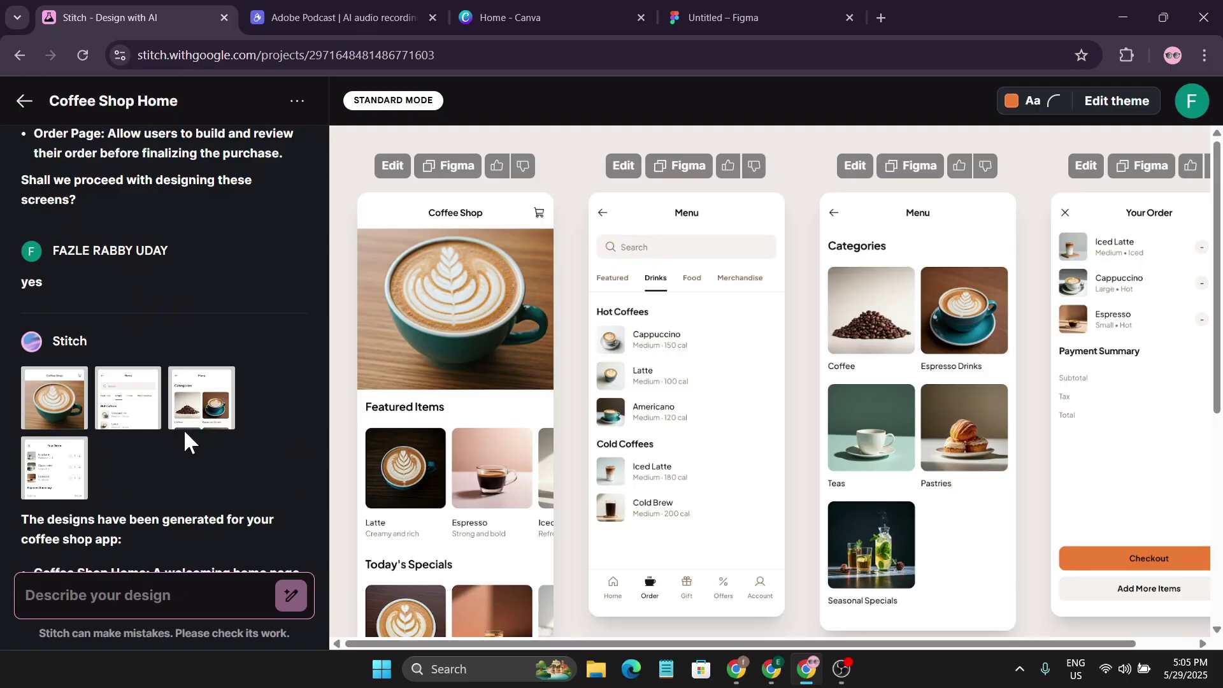
scroll(186, 437, up, 3)
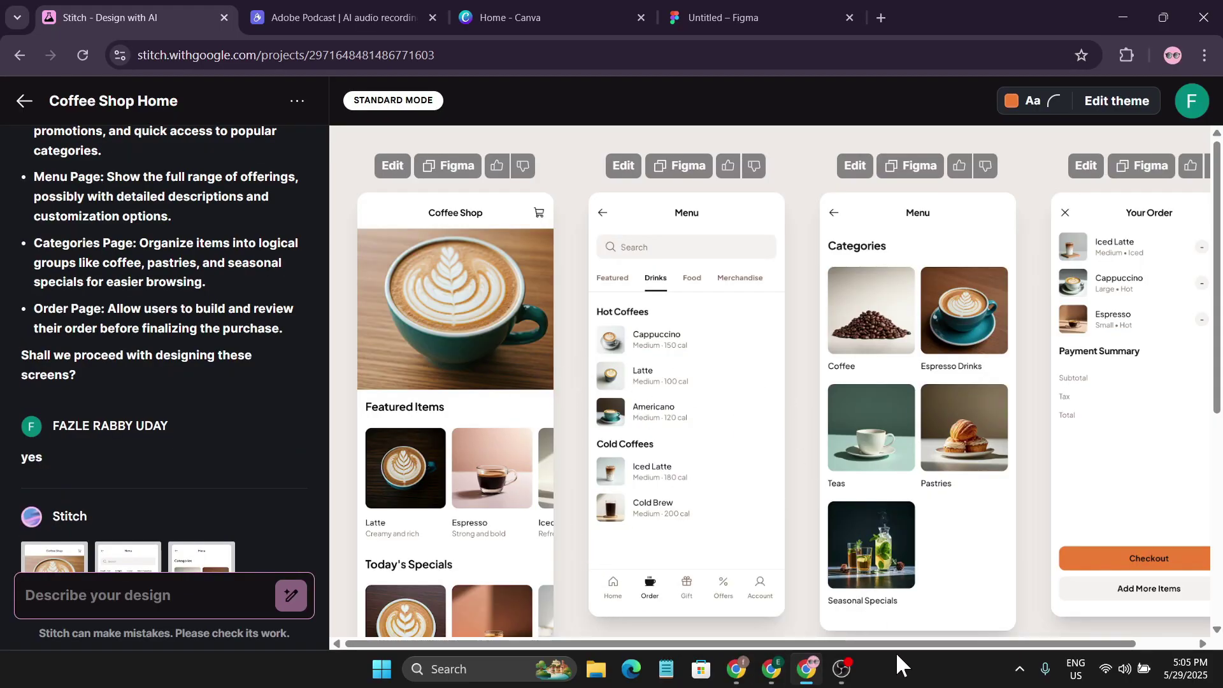
mouse_move(895, 647)
mouse_down()
mouse_move(945, 649)
mouse_move(892, 650)
mouse_up()
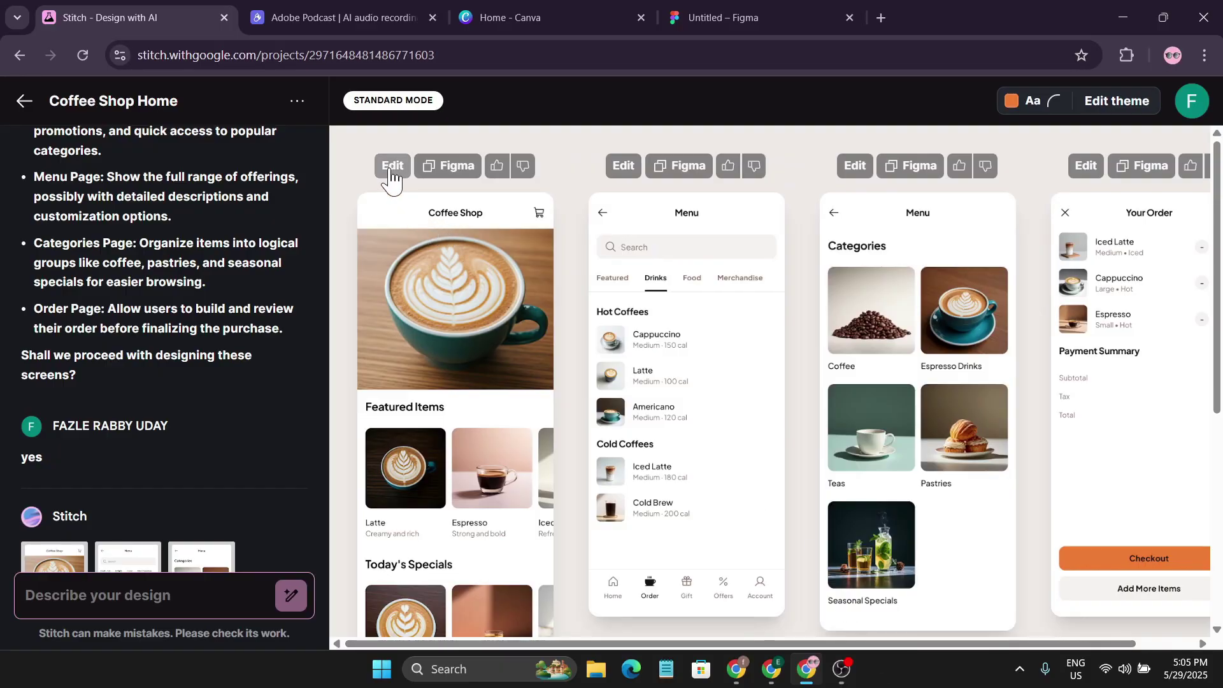
Step: Apply a Dark theme with #607AFB colour, largest corner radius and Manrope font
click(1073, 109)
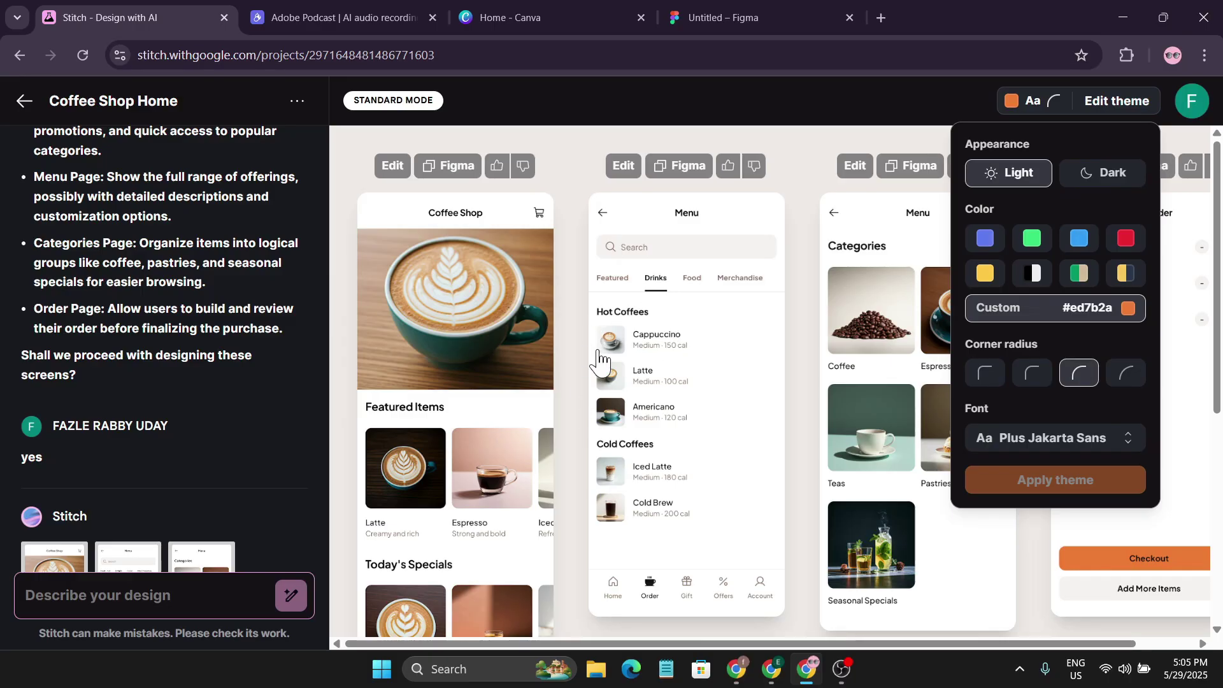
click(1105, 178)
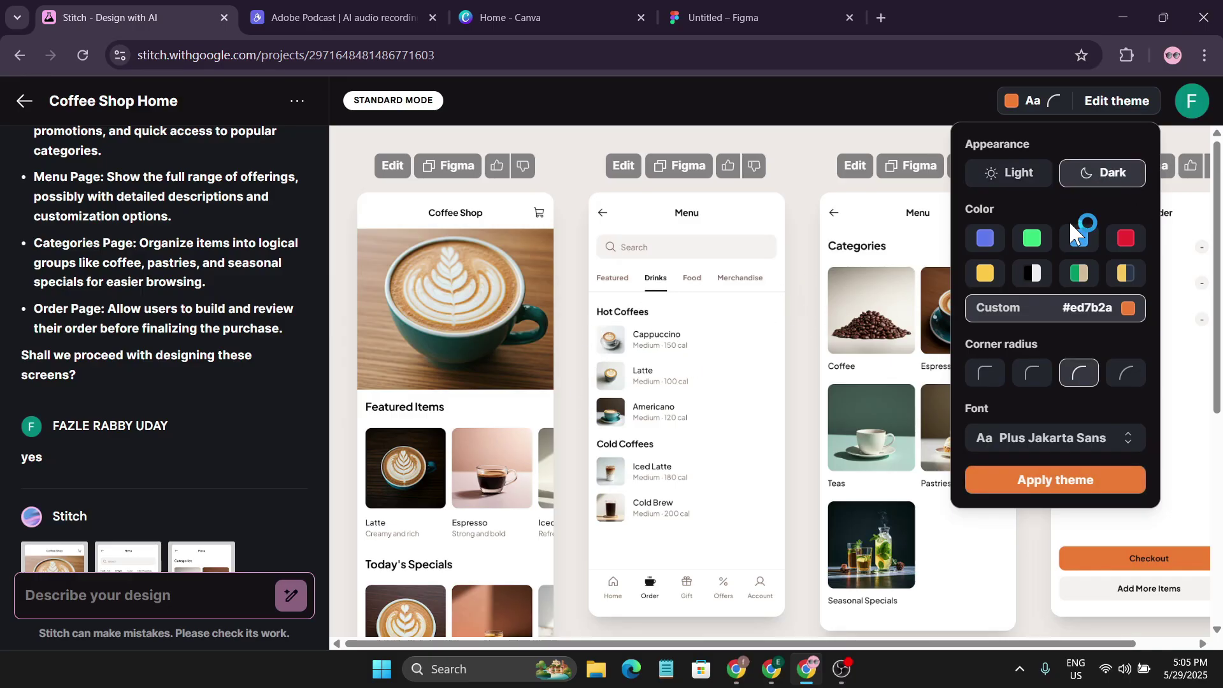
click(985, 245)
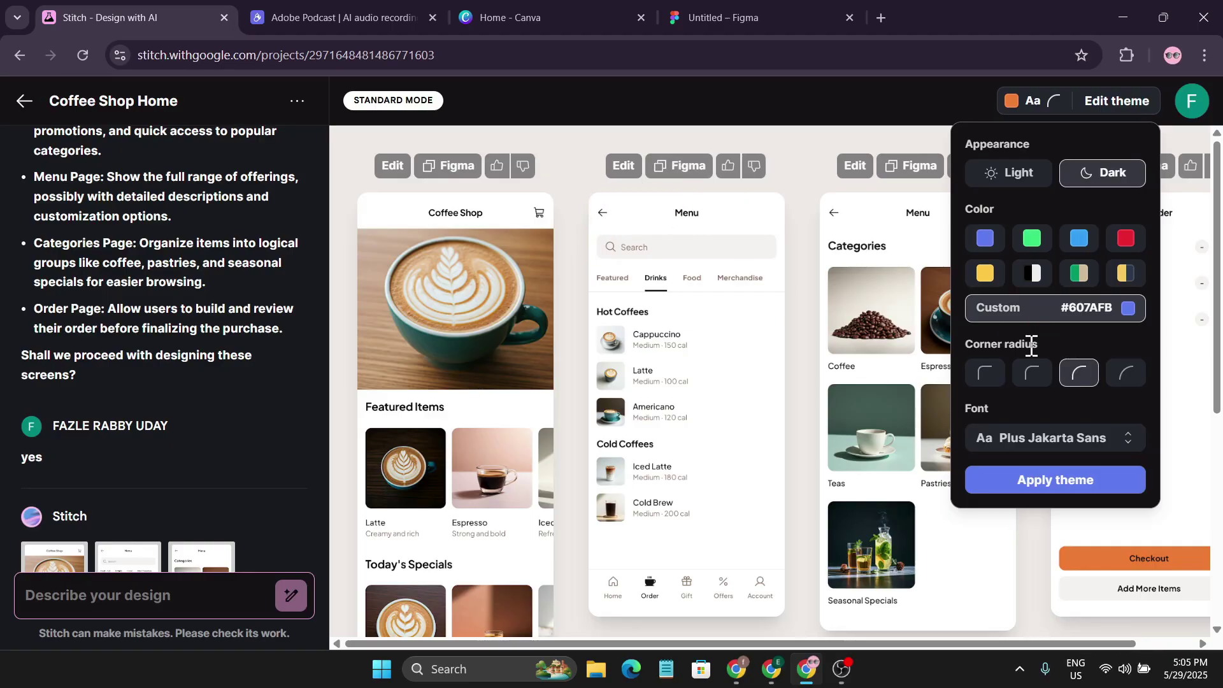
click(1123, 376)
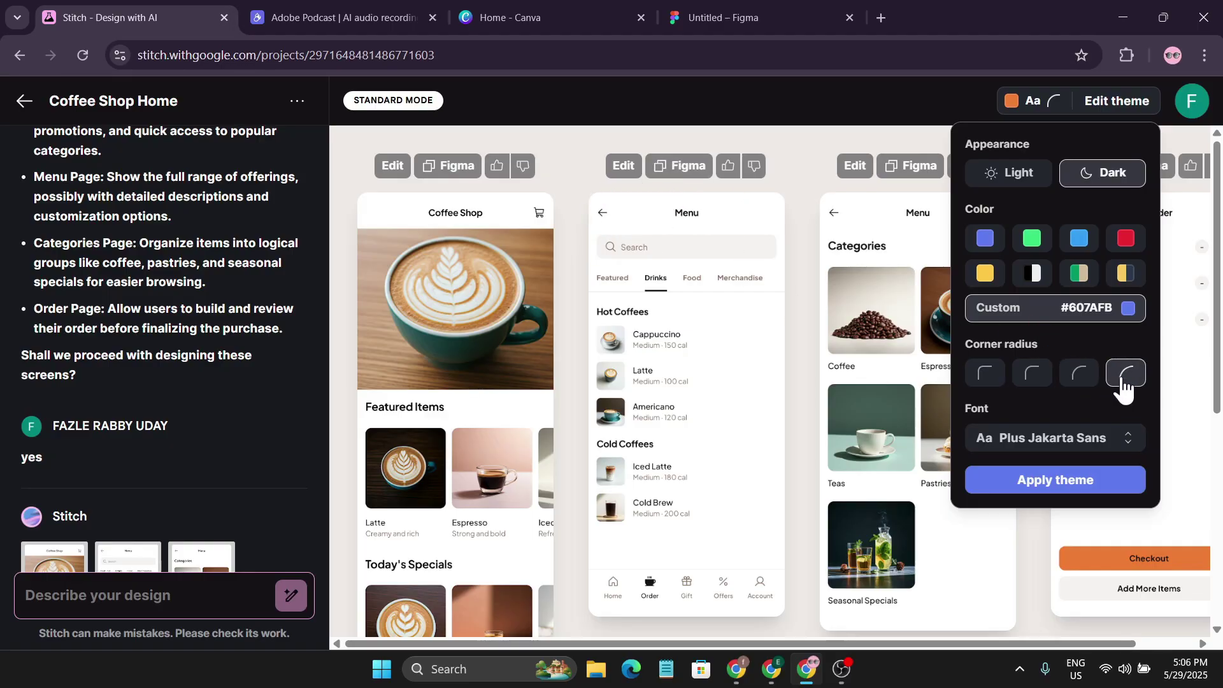
click(1019, 438)
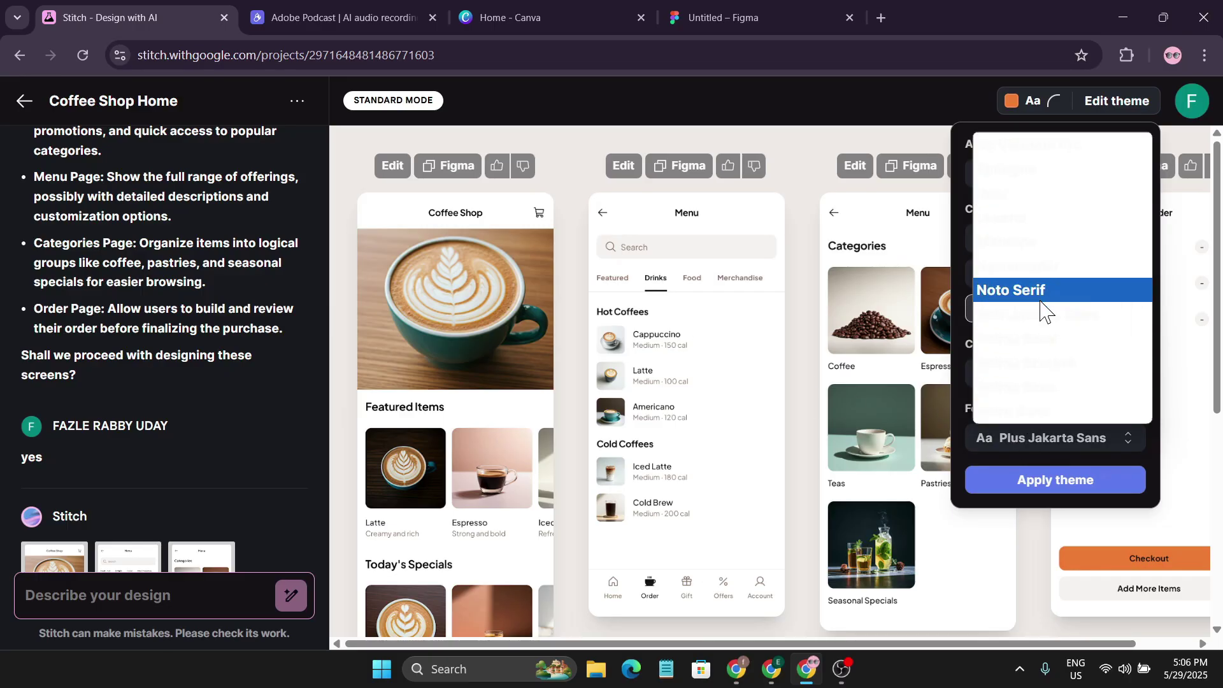
click(1034, 242)
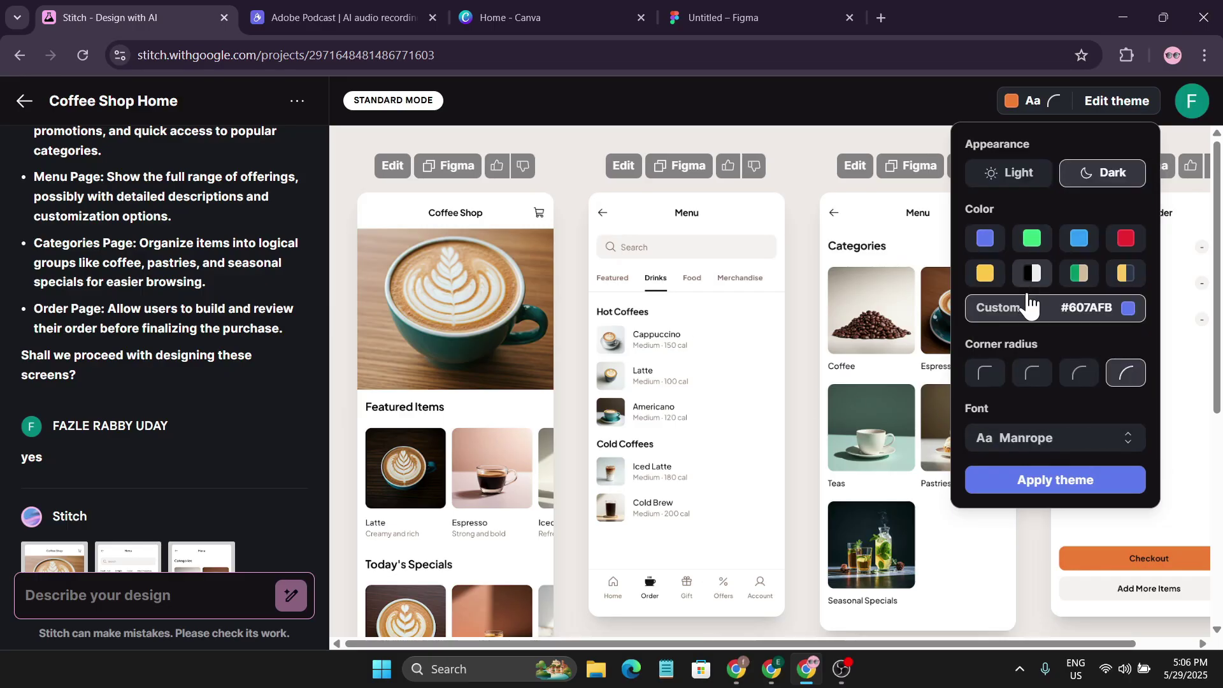
click(1061, 481)
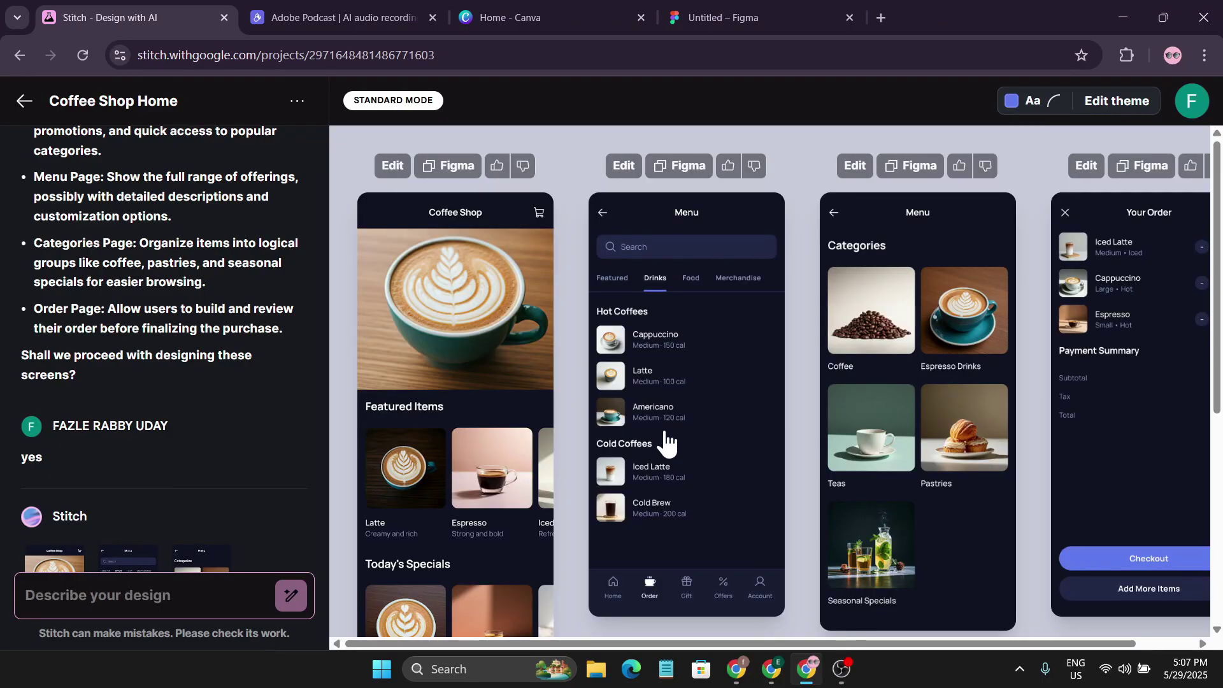
Step: Attach the coffee shop home screen to the prompt for editing
drag(717, 637, 798, 645)
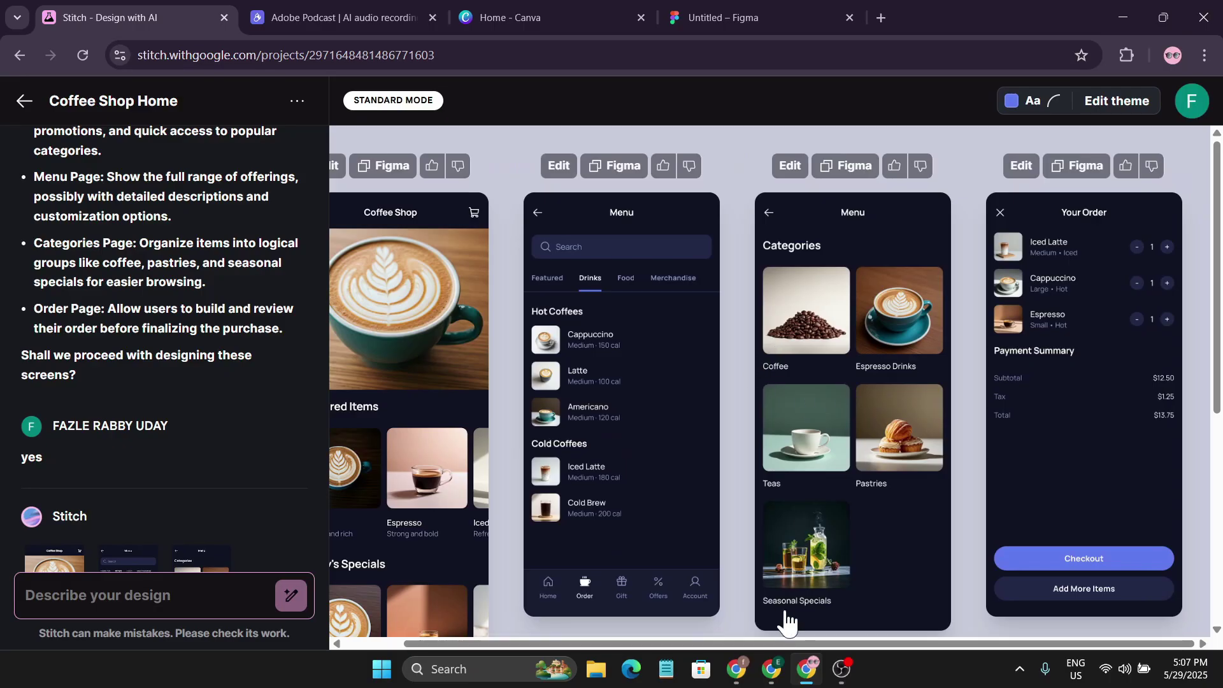
scroll(554, 430, left, 2)
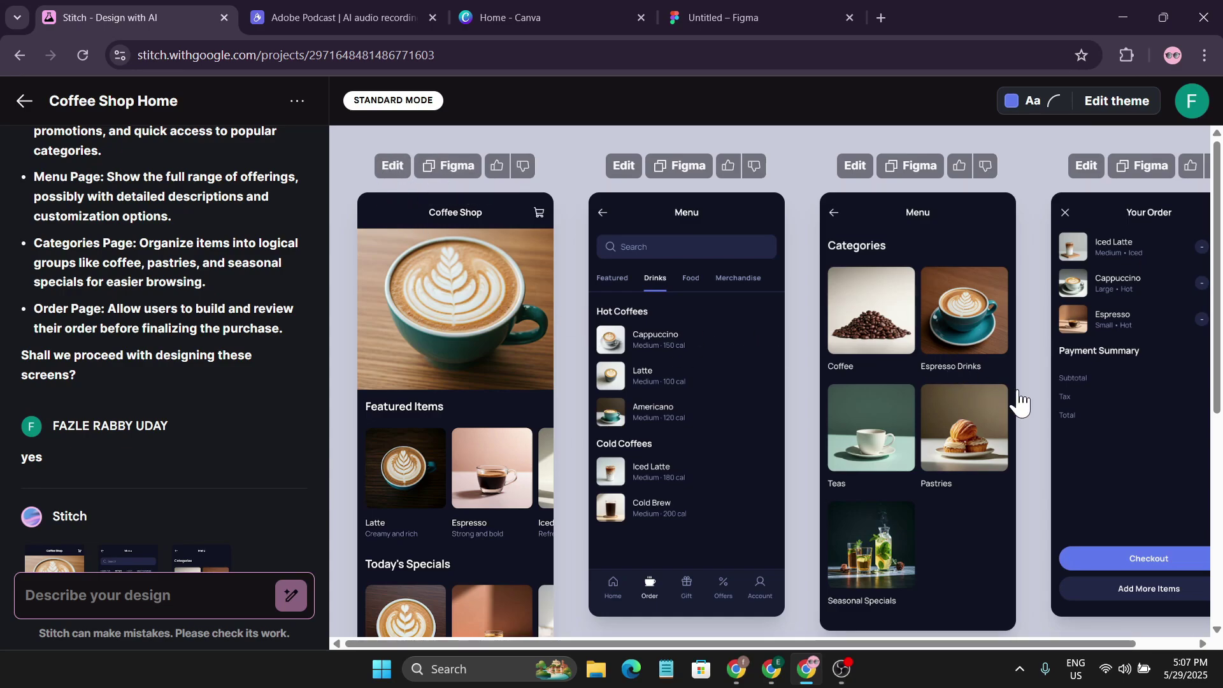
click(394, 170)
Step: Send the request 'change the name to op coffee house' for the home screen
scroll(159, 477, down, 10)
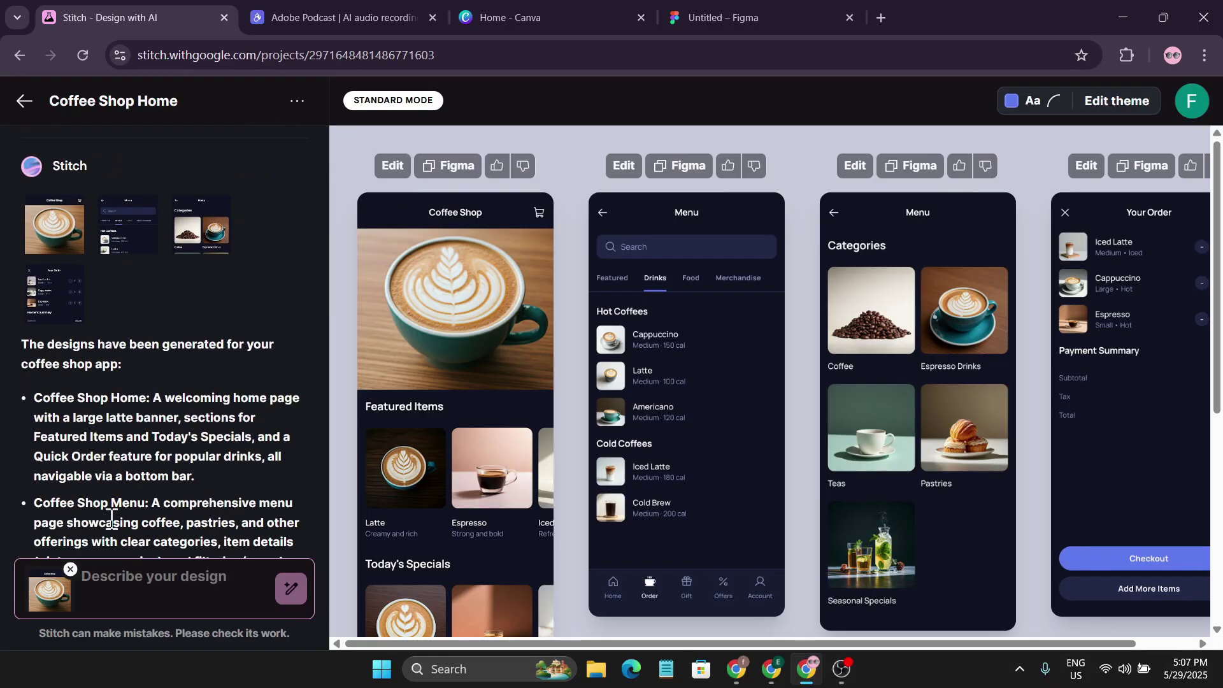
click(129, 588)
text(change the name to op coffee house)
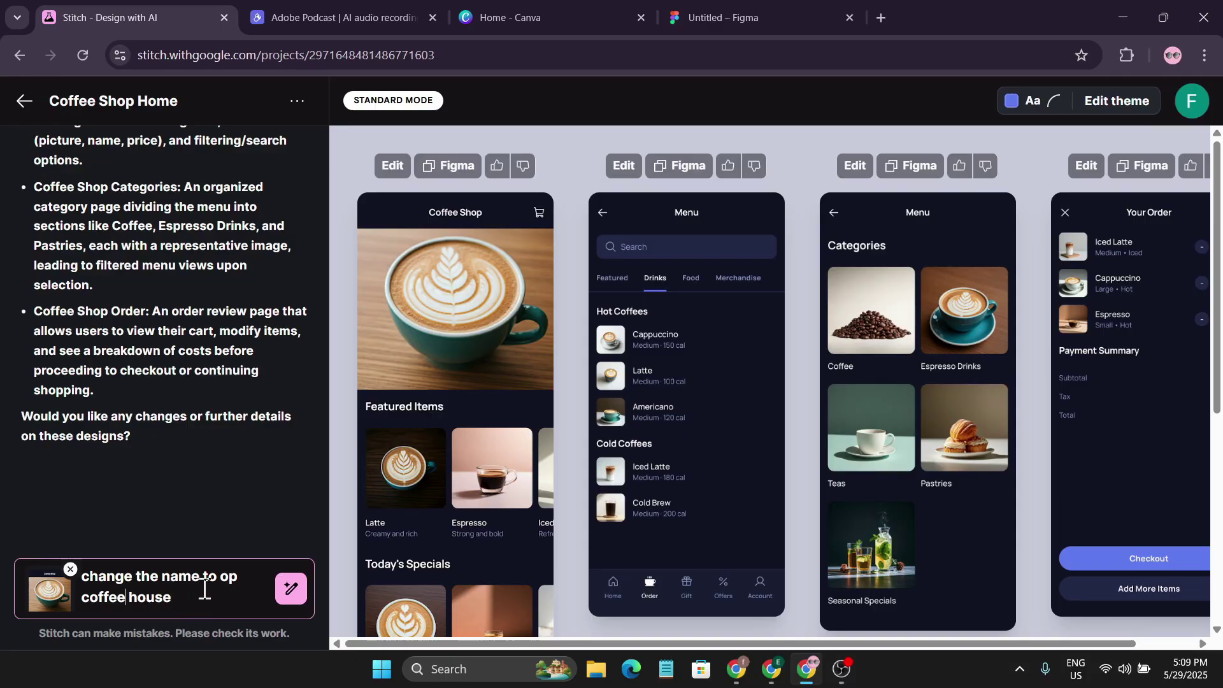
click(285, 587)
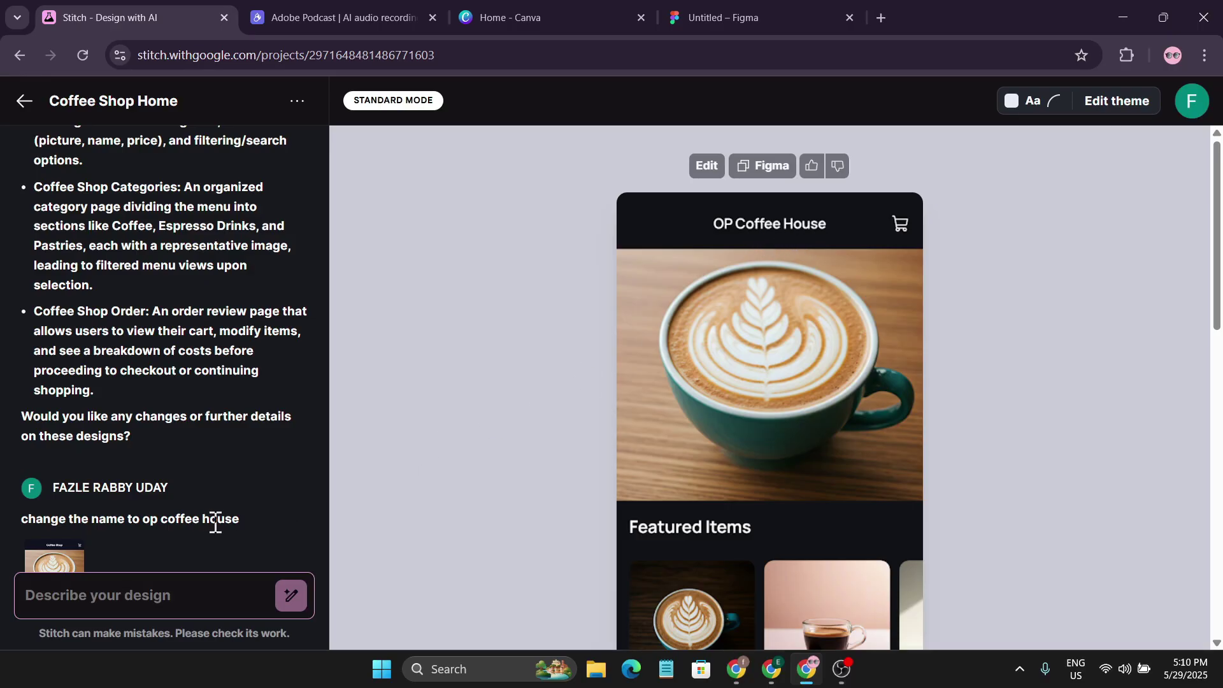
scroll(775, 459, down, 10)
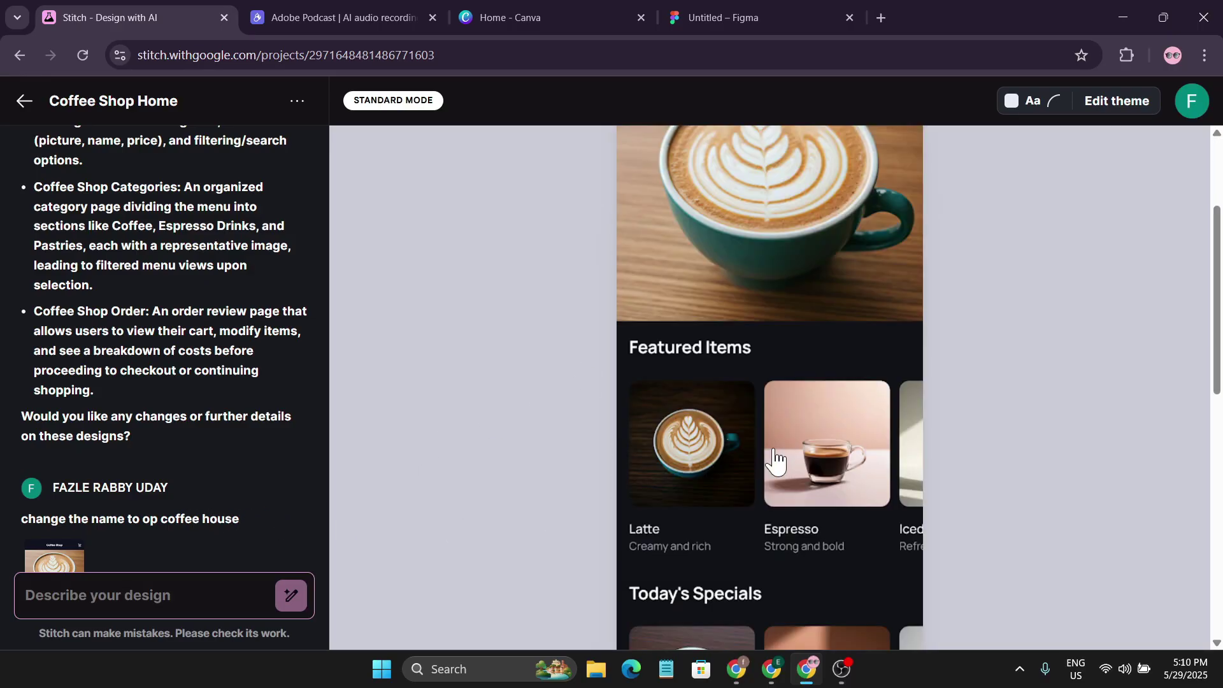
scroll(775, 459, up, 10)
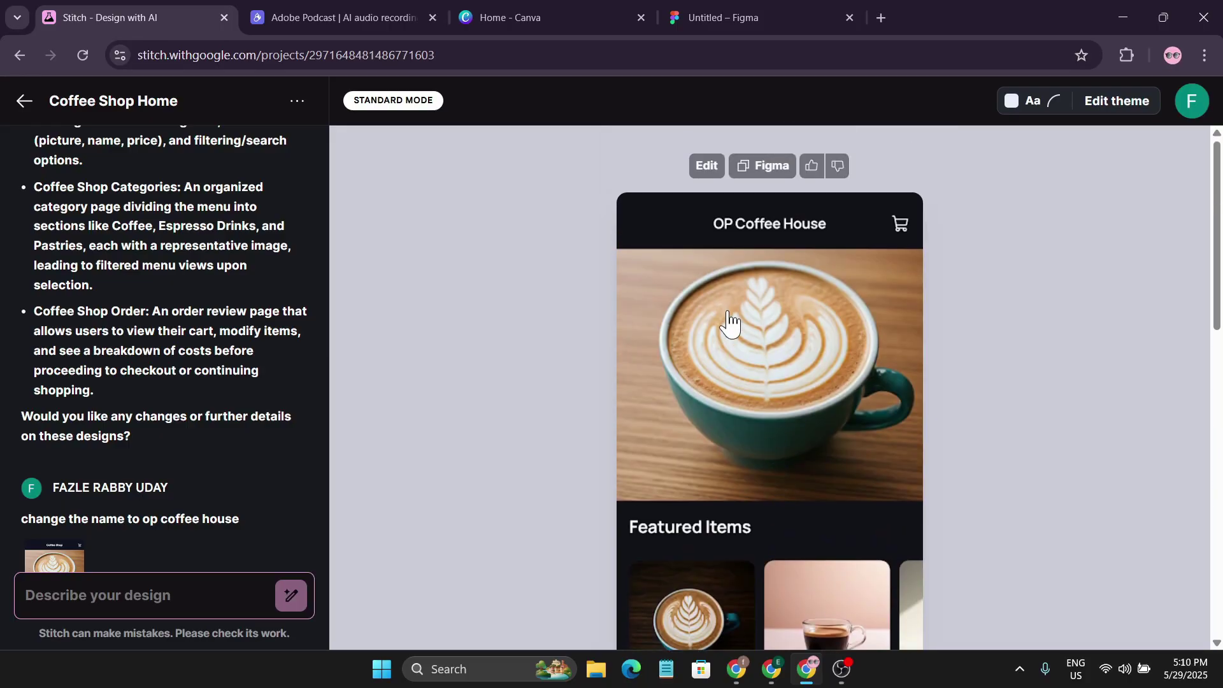
Step: Copy the OP Coffee House home screen to Figma and switch to the Untitled Figma file
click(765, 181)
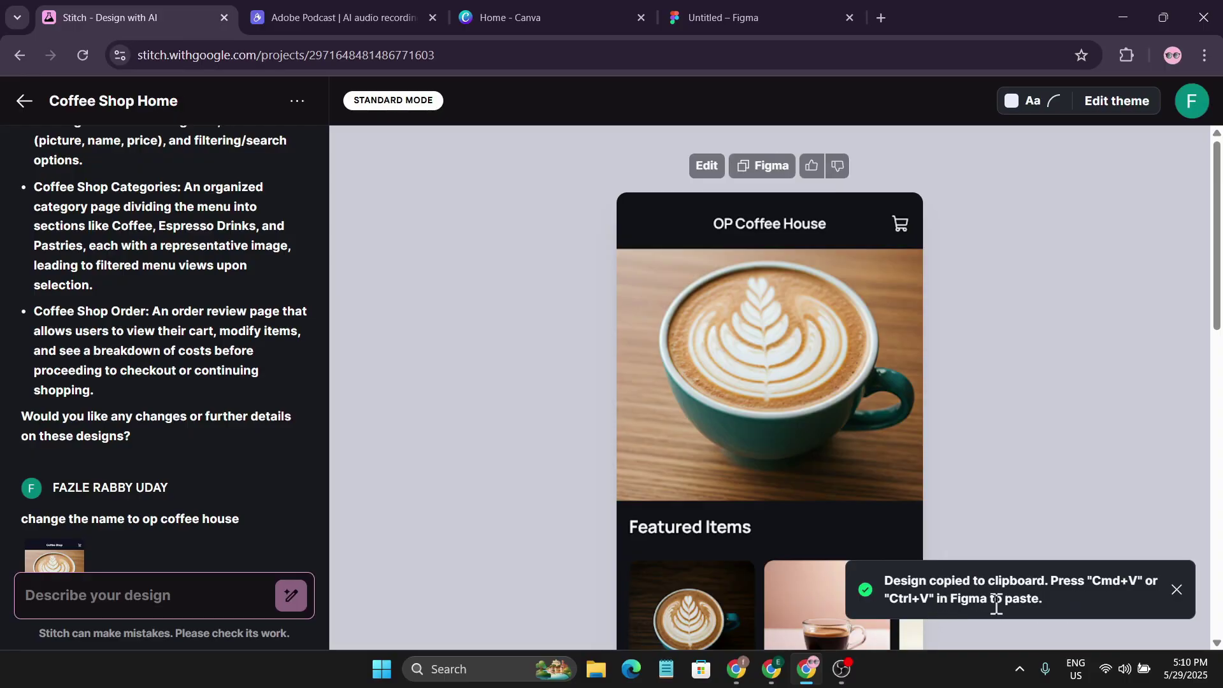
click(756, 13)
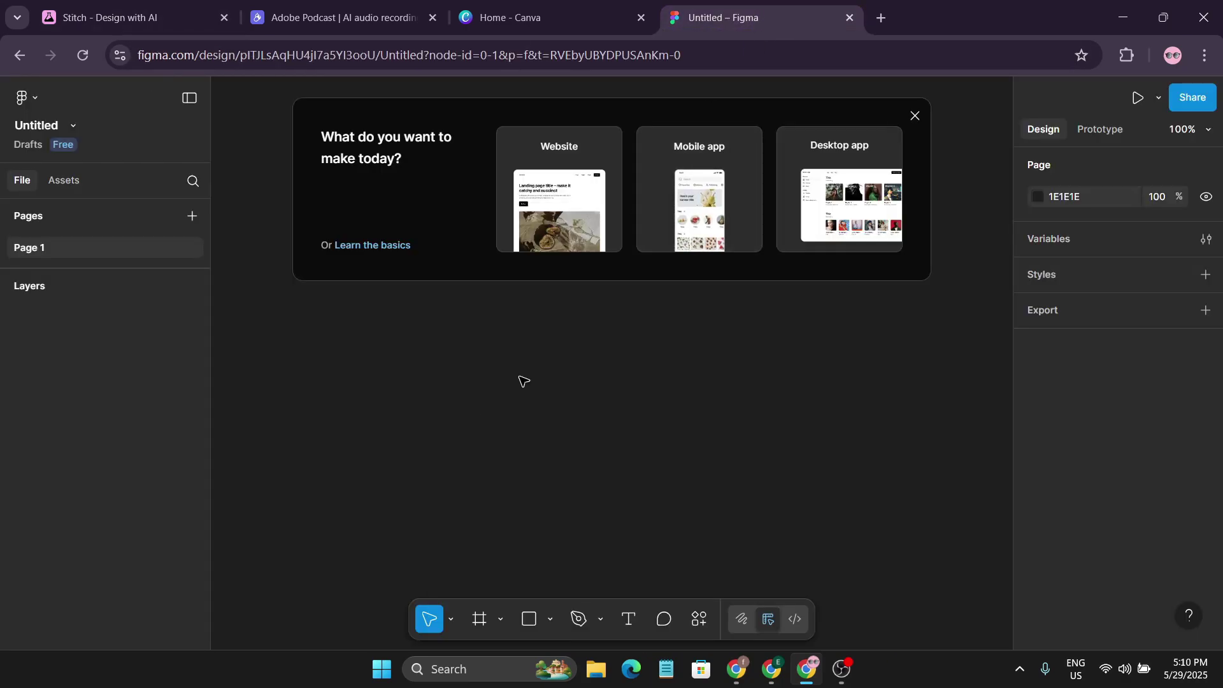
Step: Paste the design into Figma and expand its Depth layers to the header and hero image
key(ctrl+v)
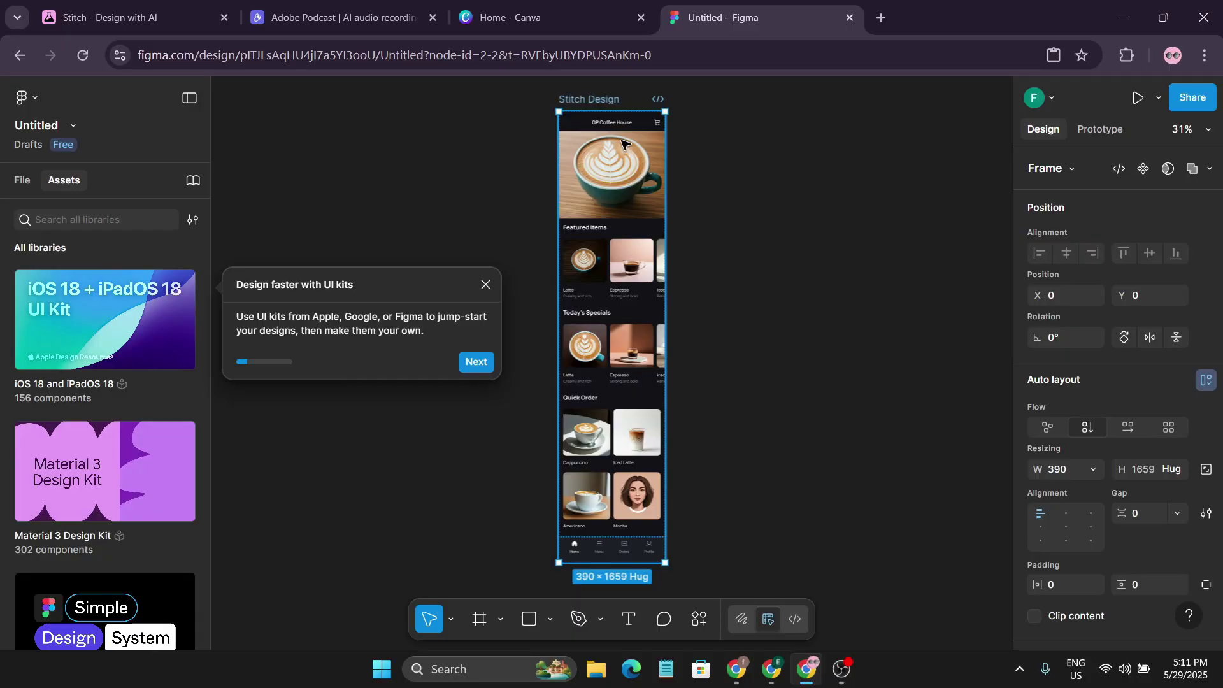
click(612, 368)
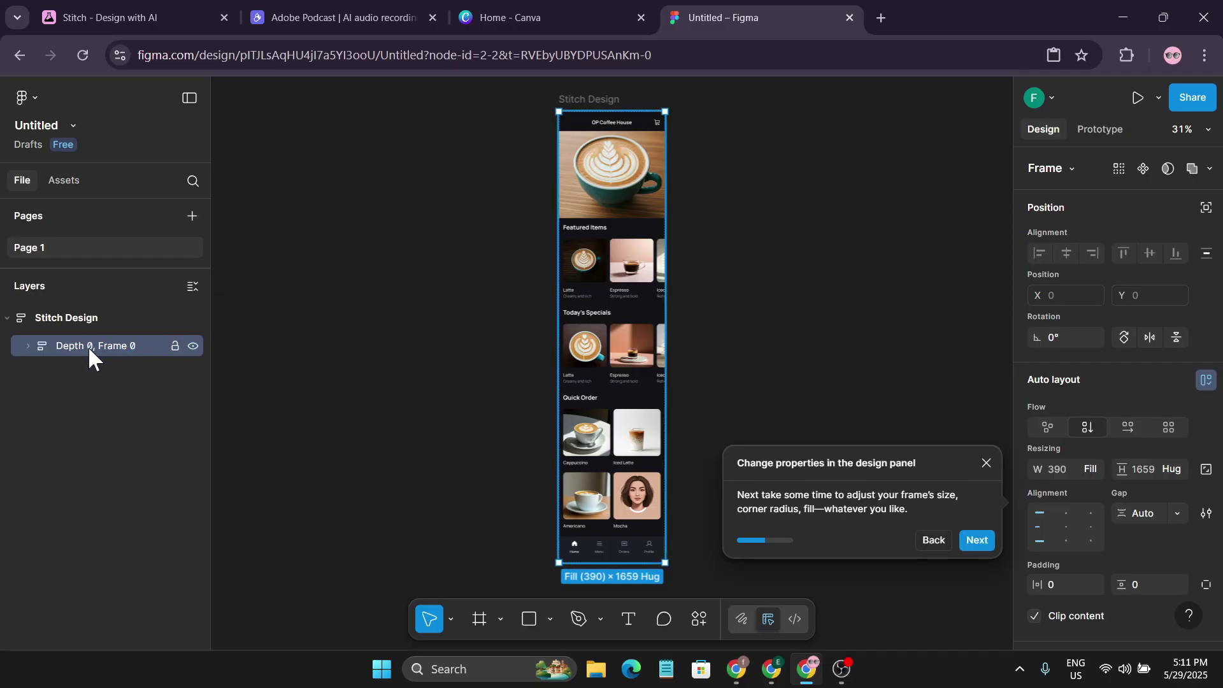
click(26, 345)
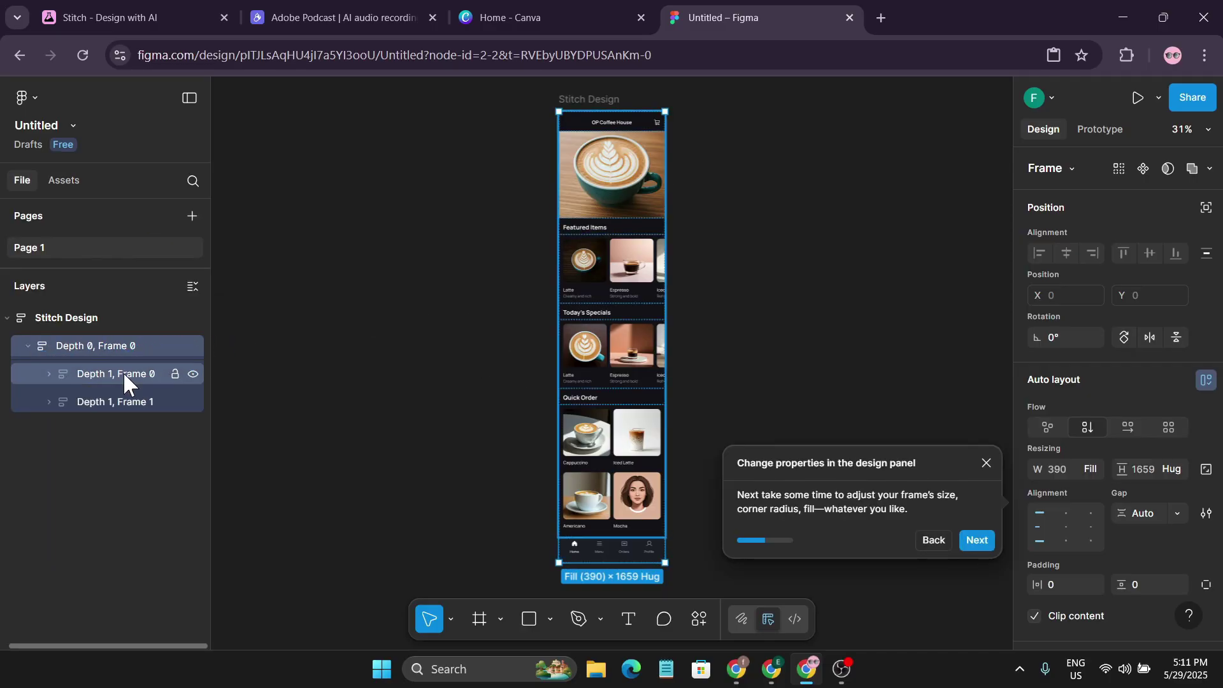
click(49, 374)
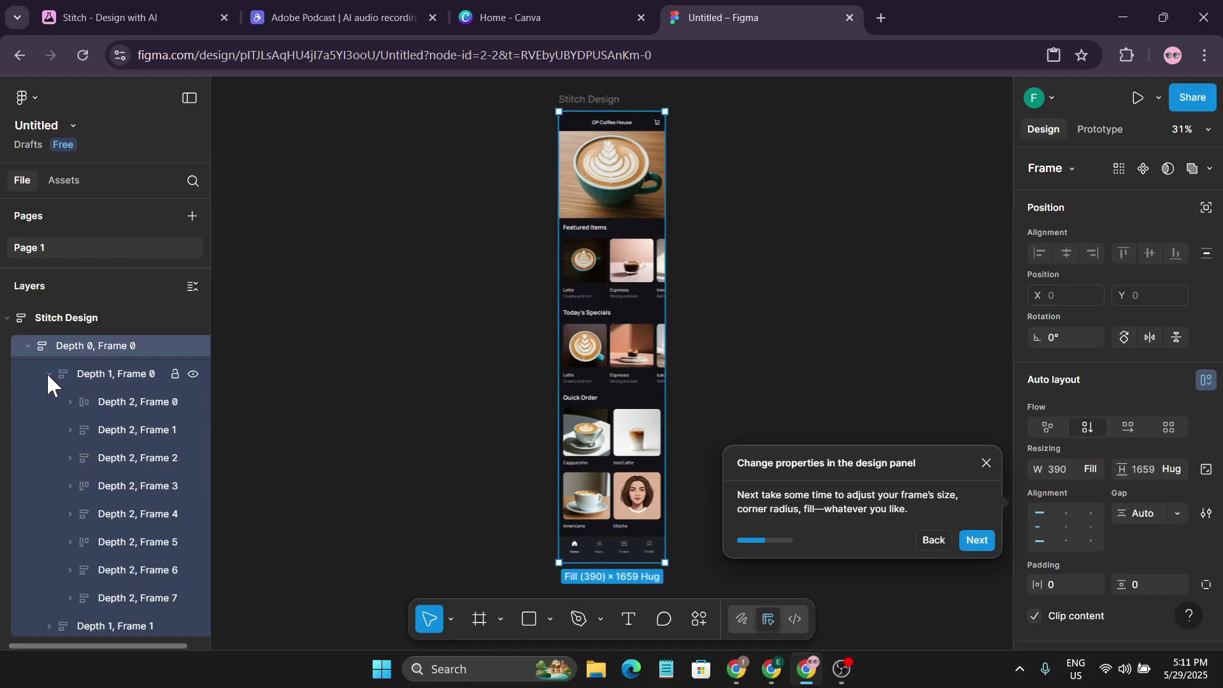
click(120, 400)
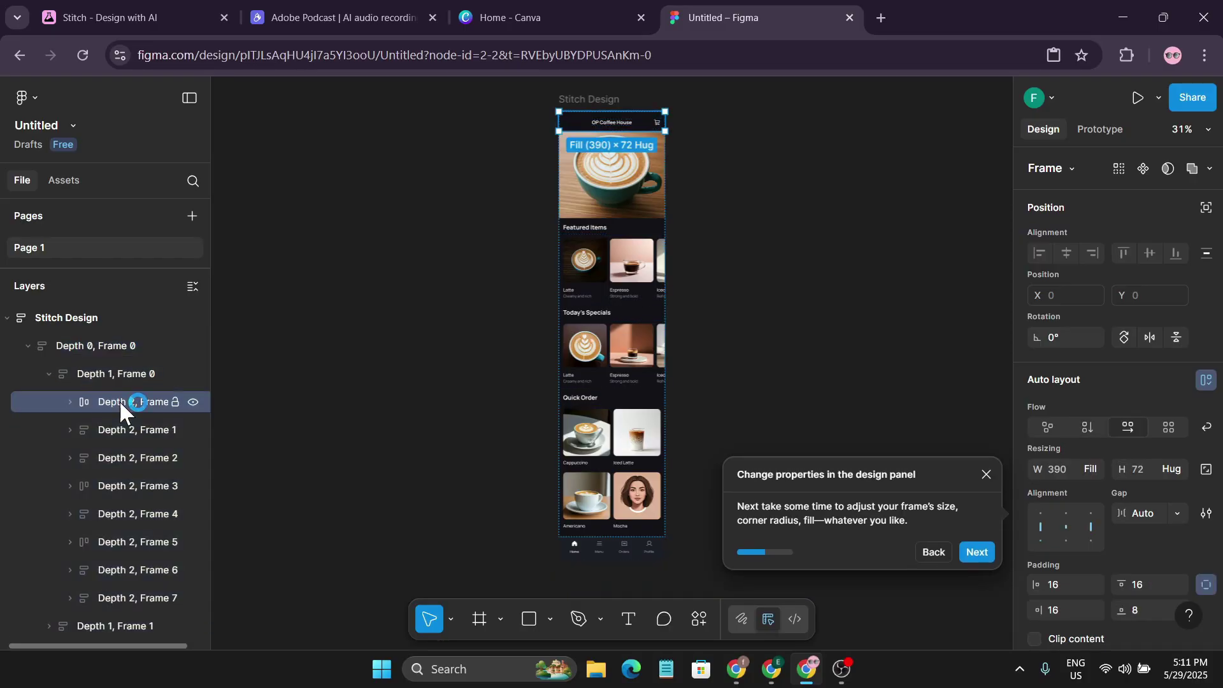
click(70, 430)
click(134, 459)
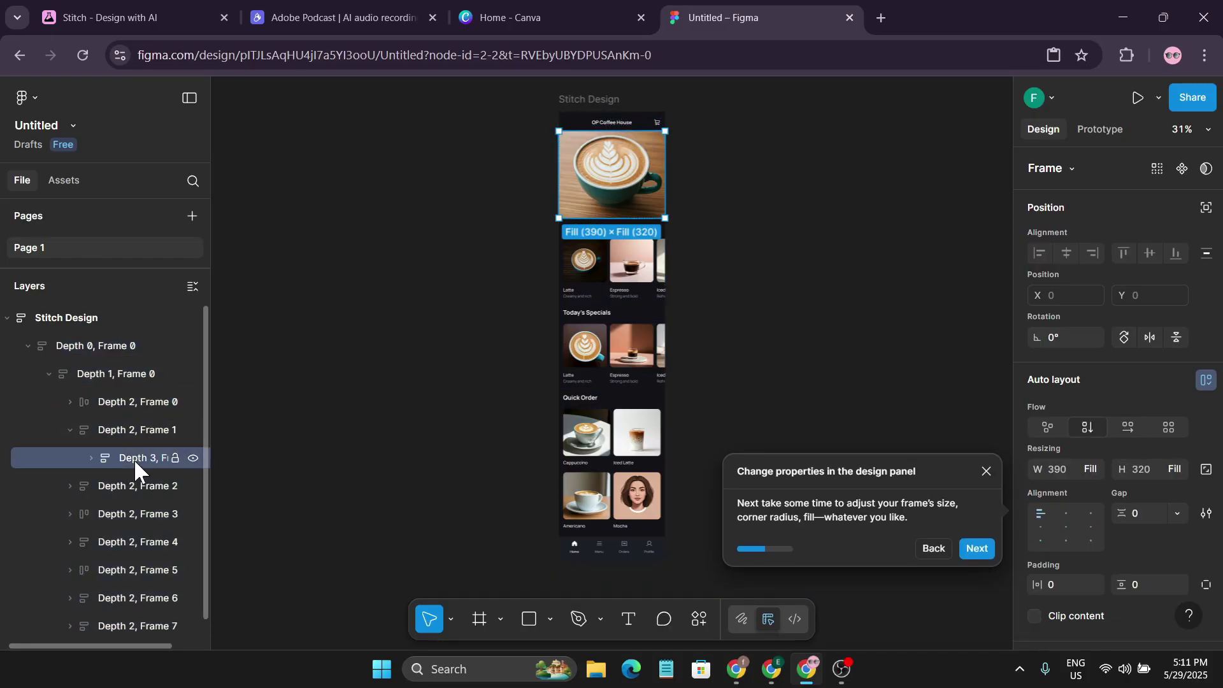
Step: Inspect the Featured Items heading and card row layers, then return to Stitch
click(70, 485)
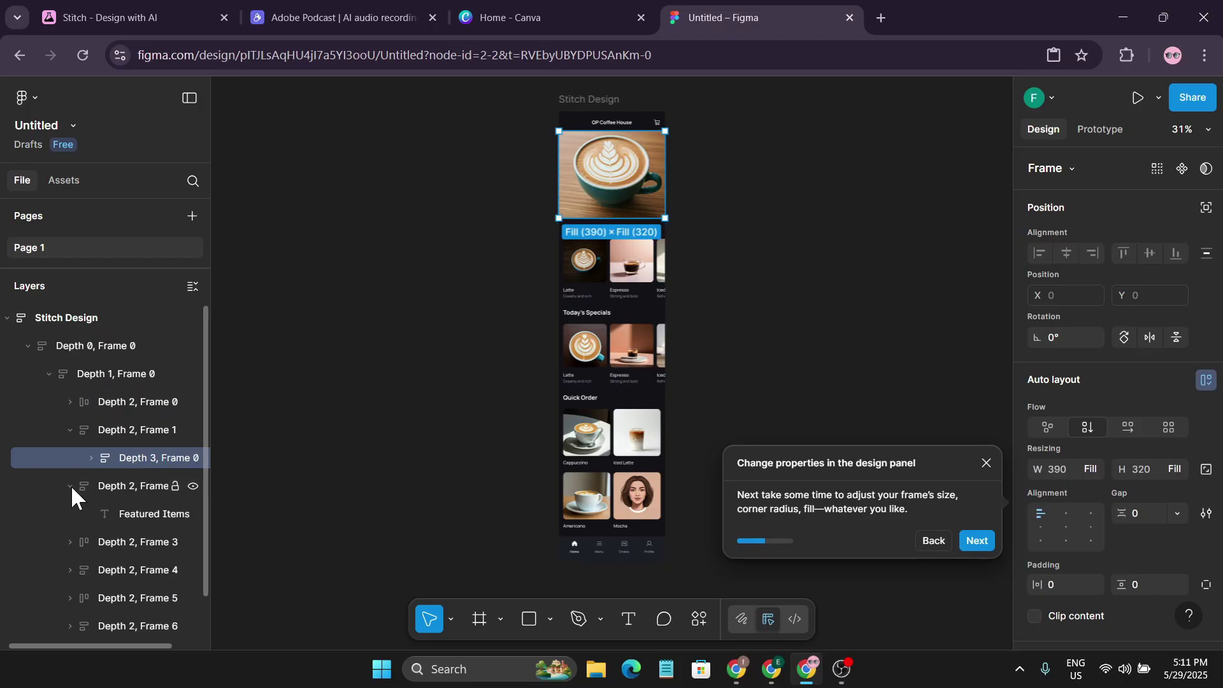
click(112, 510)
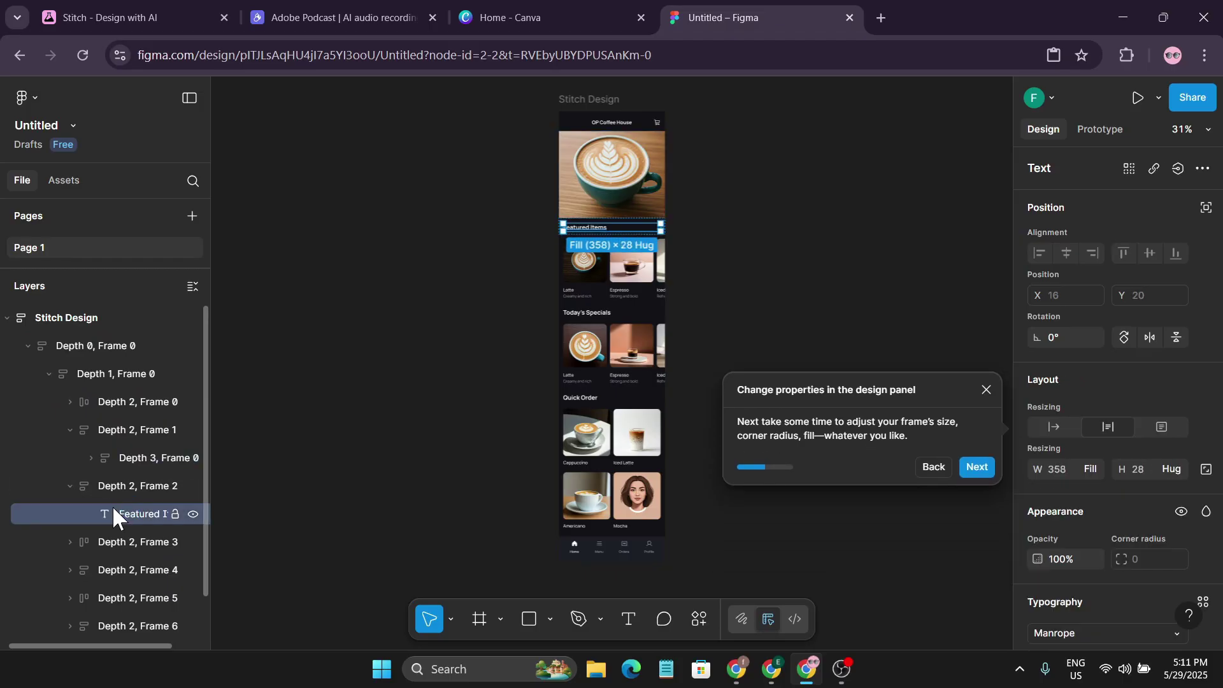
click(70, 541)
click(123, 570)
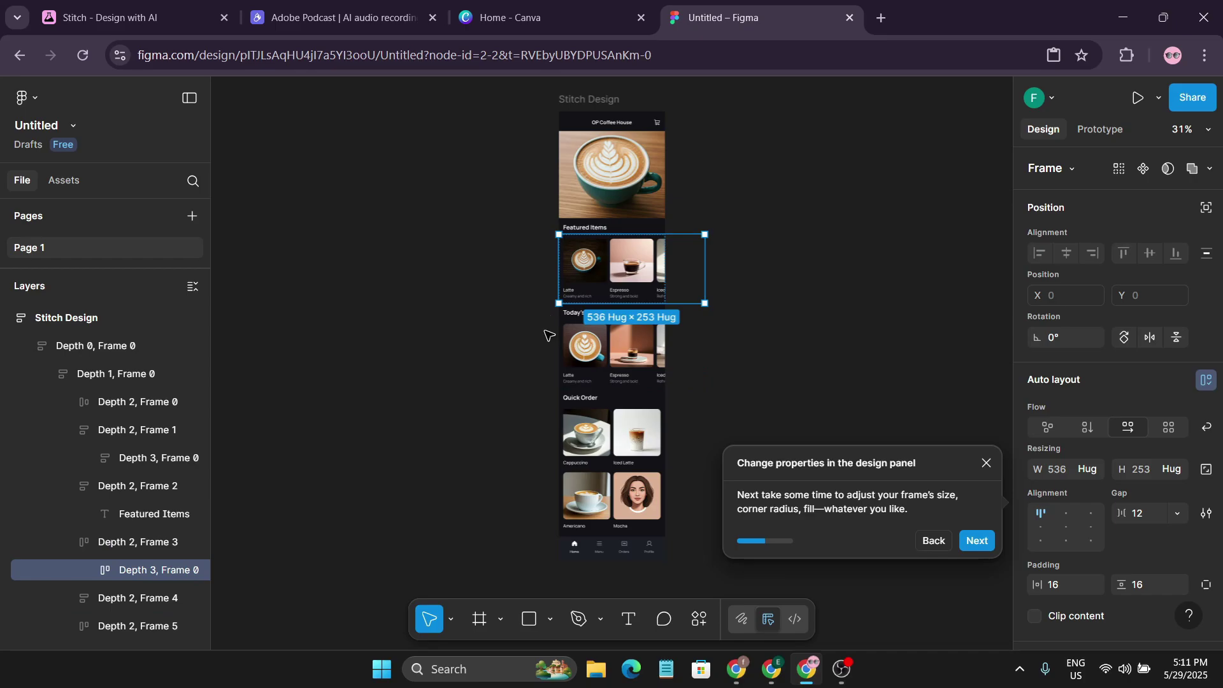
scroll(1104, 393, down, 4)
scroll(1091, 391, up, 4)
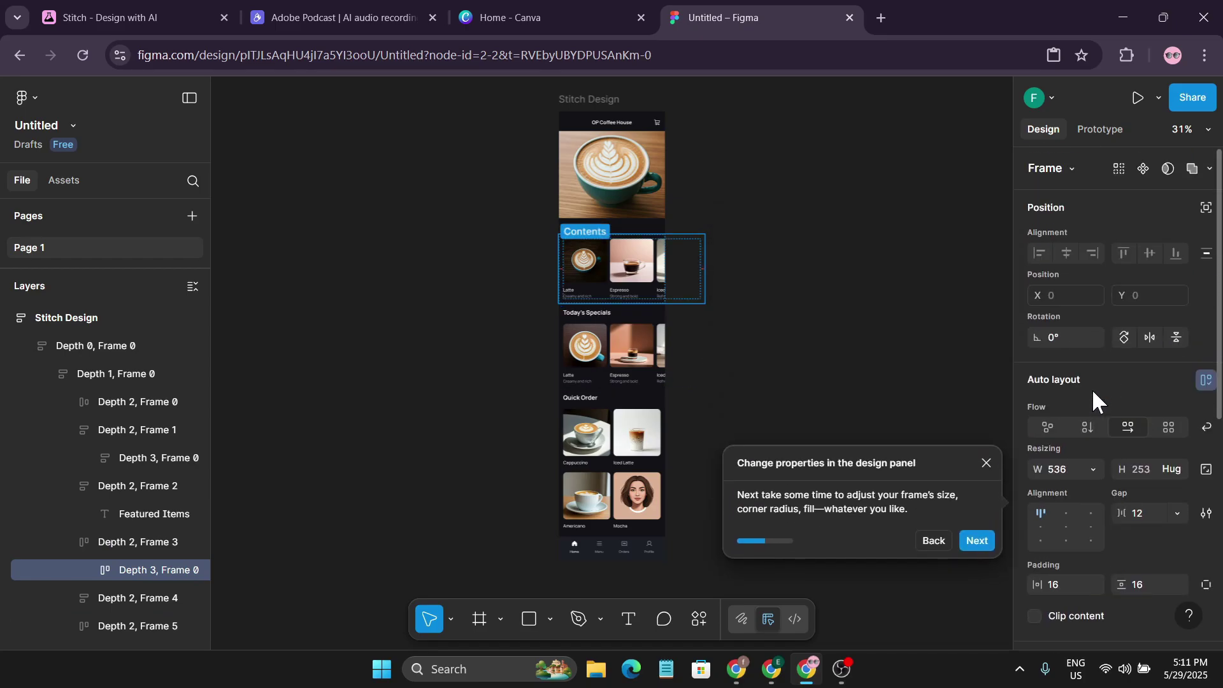
key(ctrl+Tab)
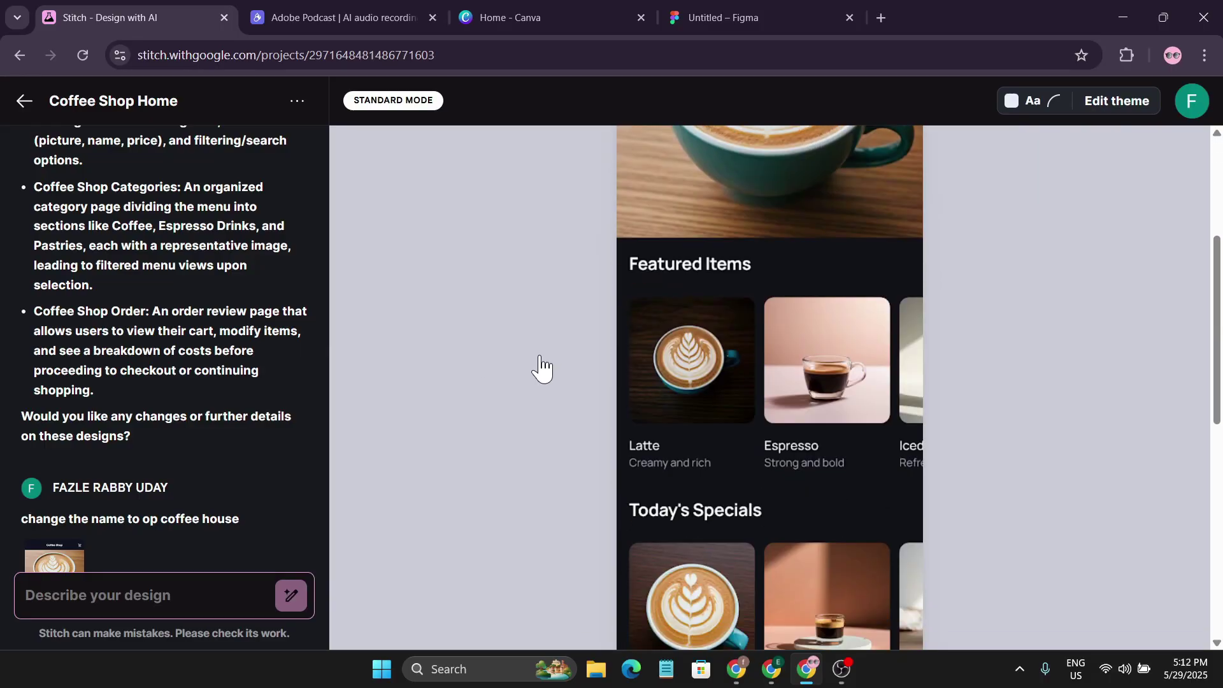
Step: Generate a Web homepage for the house-art site named 'artis house'
click(23, 101)
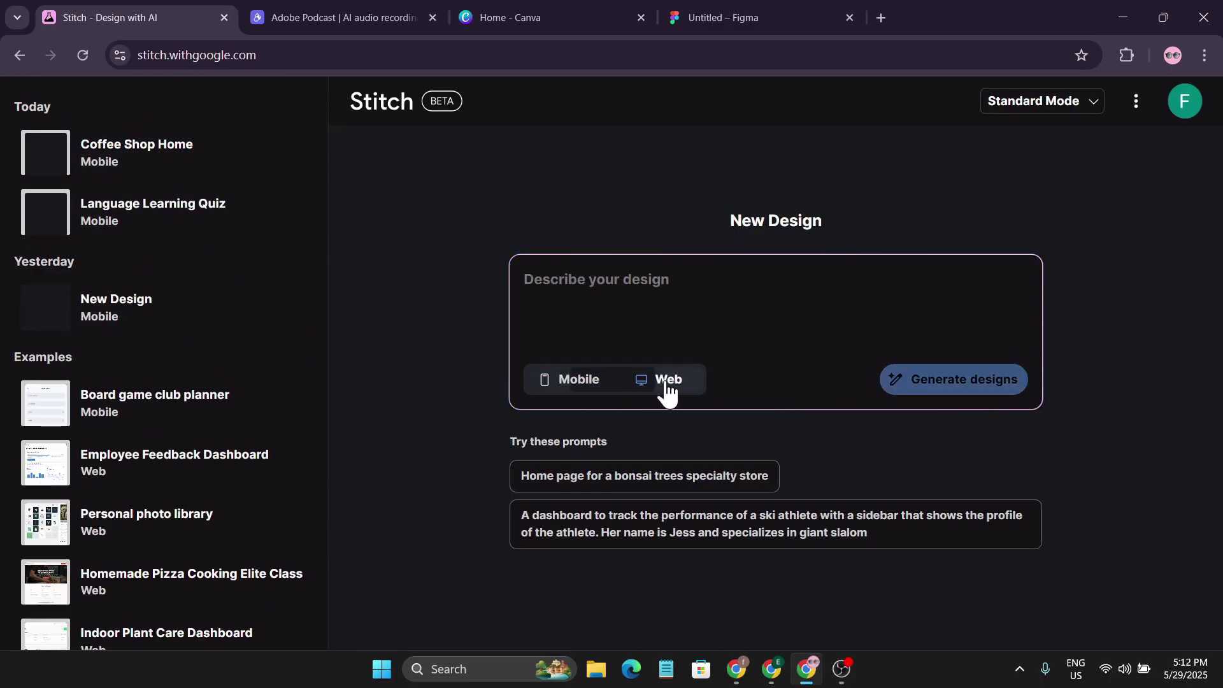
click(656, 381)
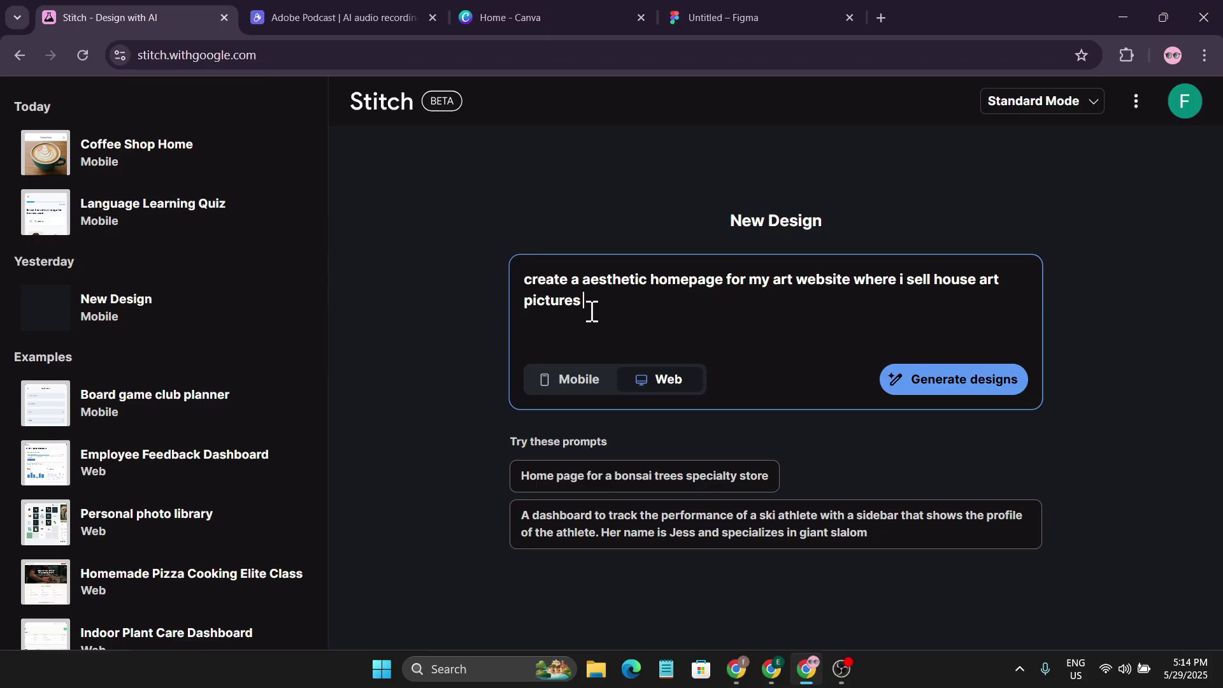
text(give a name artis house)
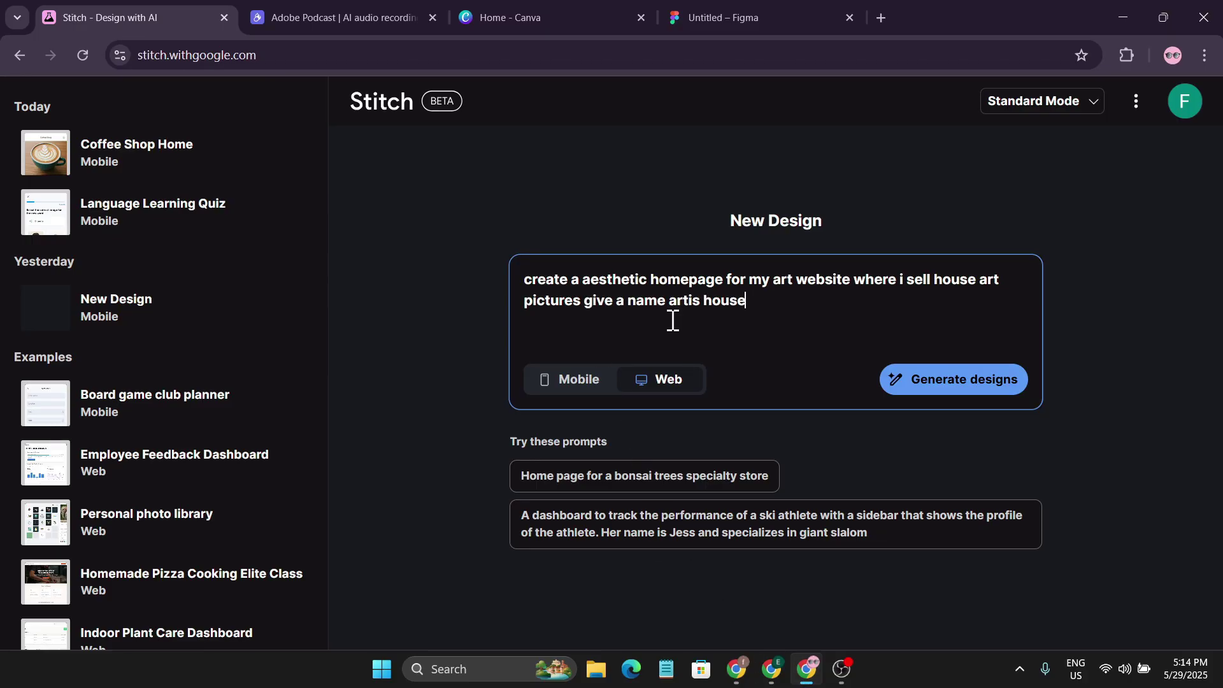
click(921, 395)
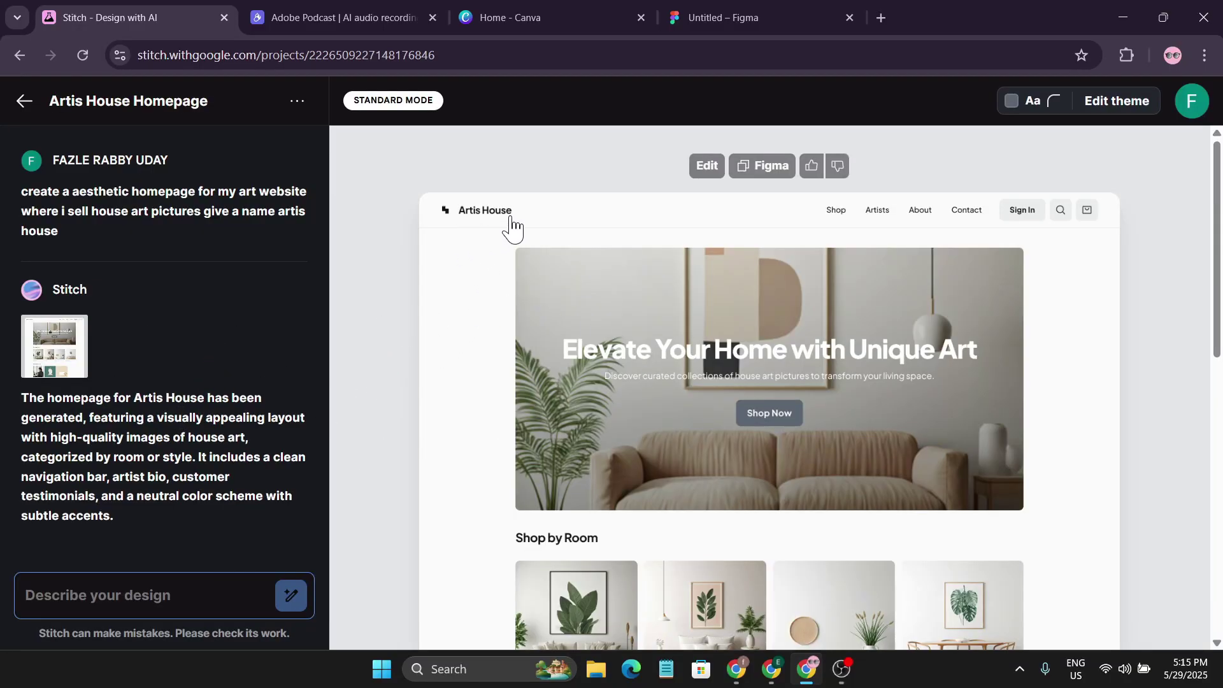
Step: Scroll through the Artis House homepage past Shop by Room, Featured Artists and Customer Testimonials
scroll(634, 350, down, 3)
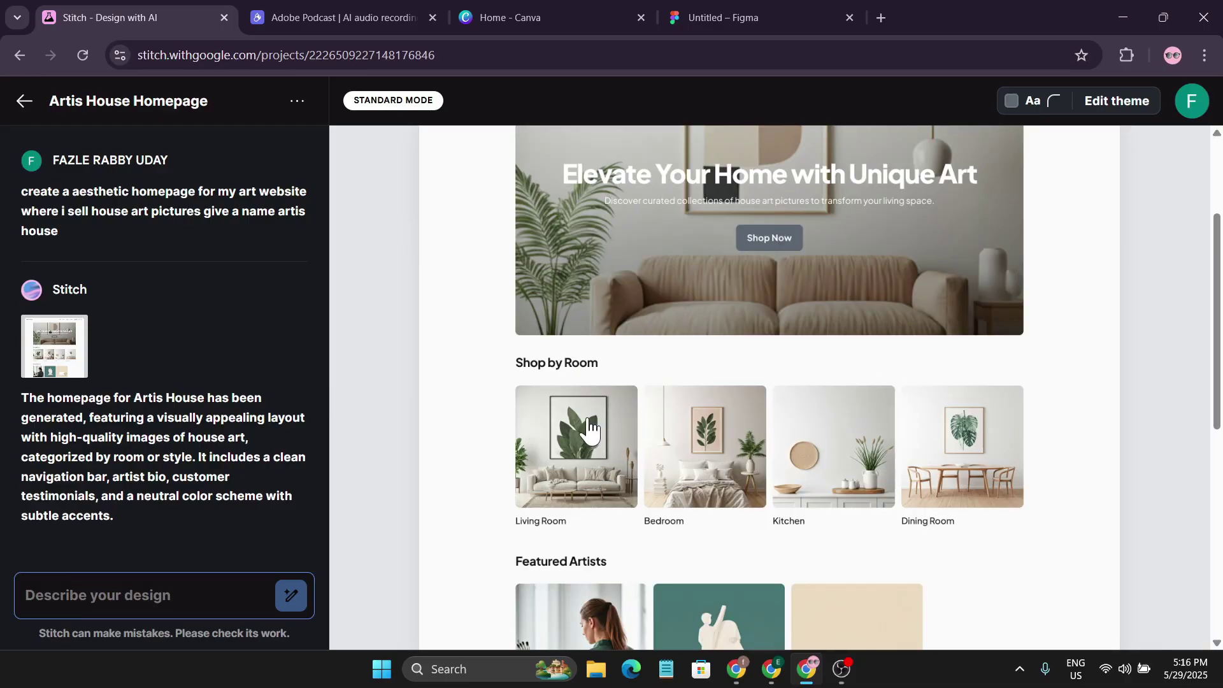
scroll(901, 458, down, 3)
scroll(917, 493, down, 5)
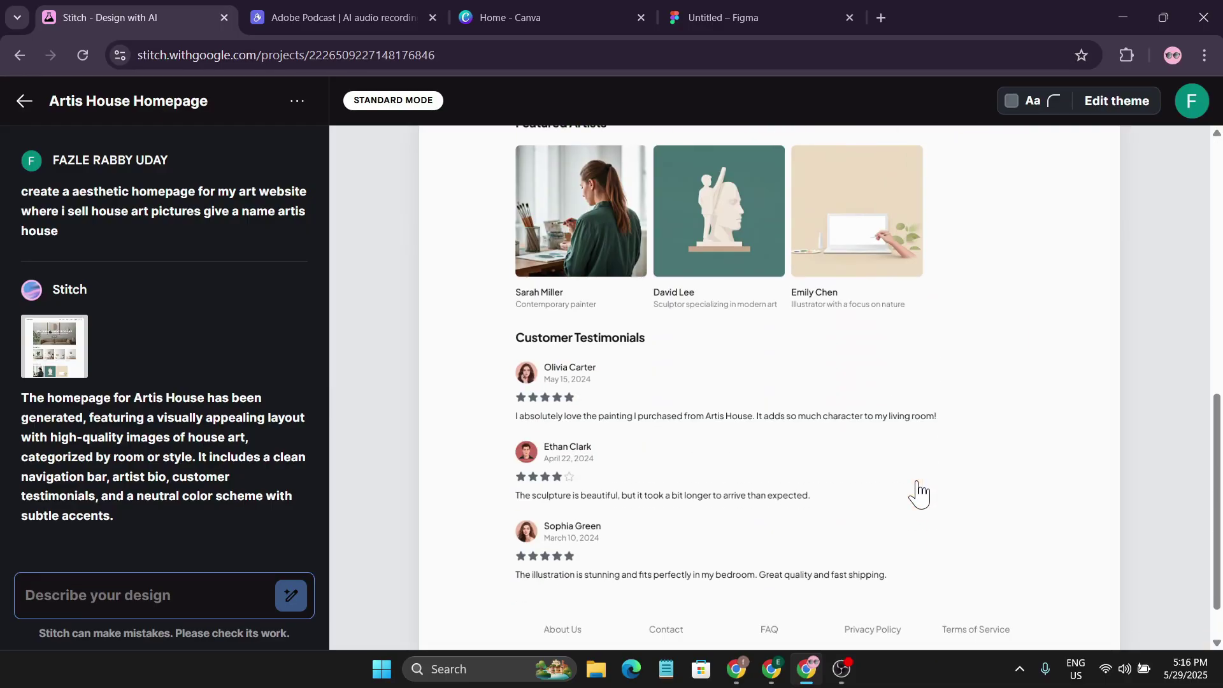
scroll(919, 499, up, 10)
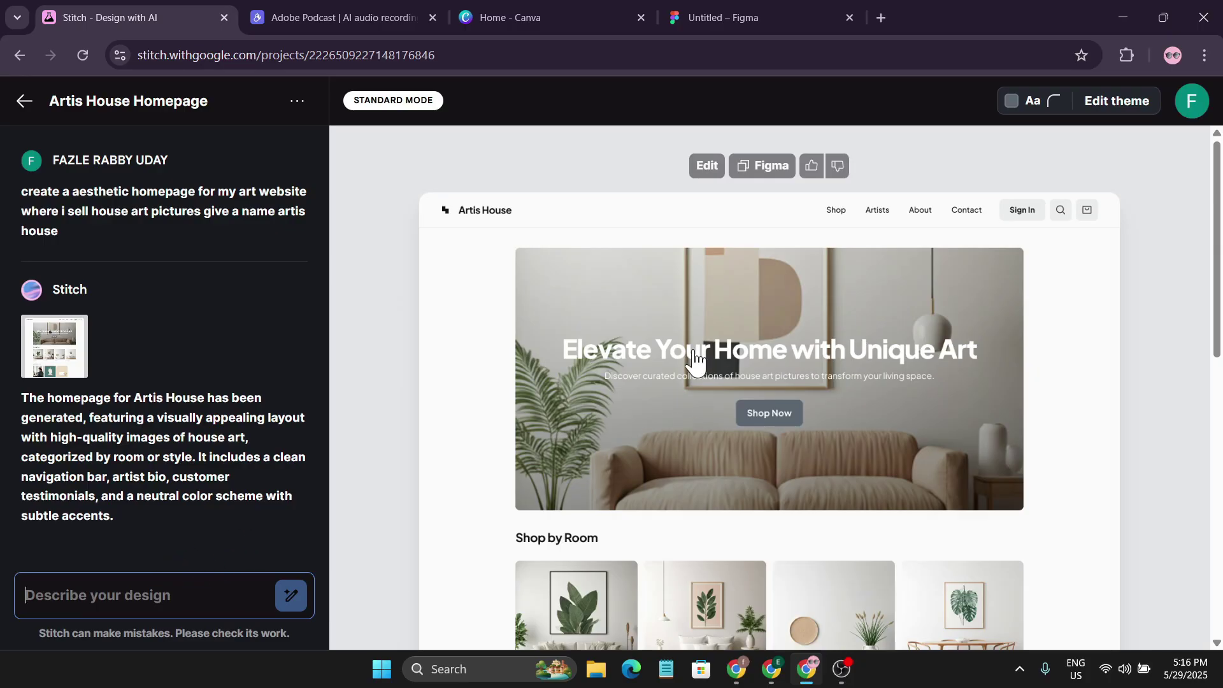
scroll(694, 360, down, 3)
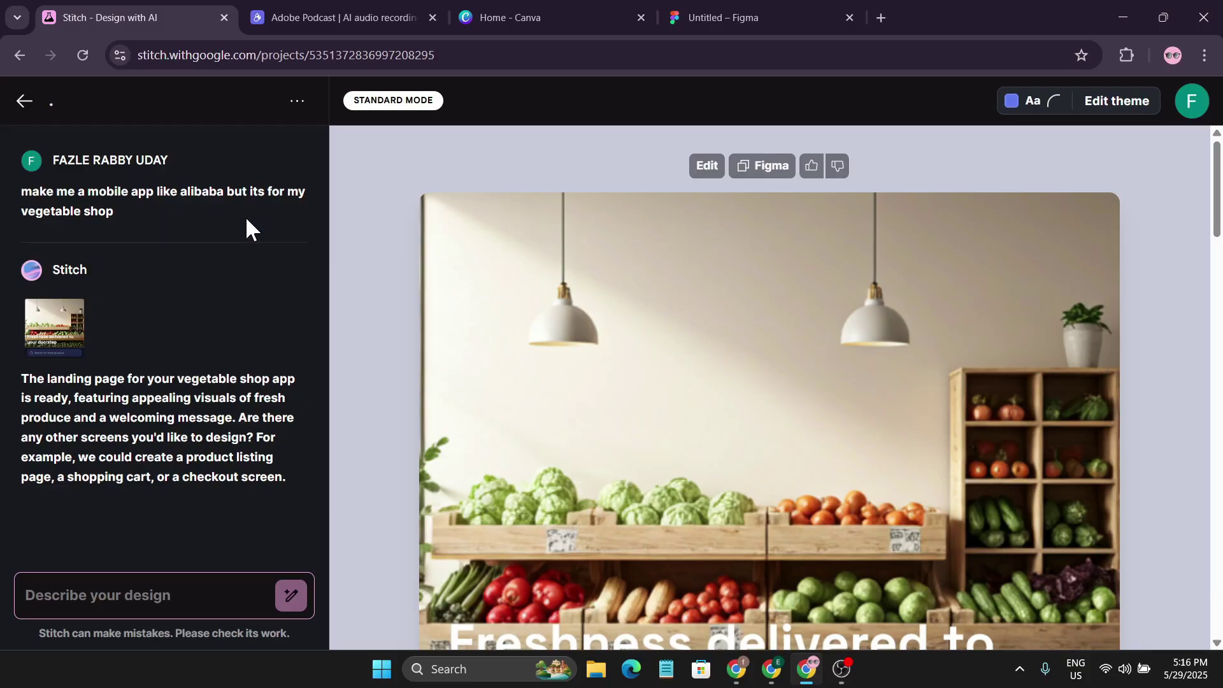
Step: Scroll through the vegetable shop preview, then leave the project for a new design
scroll(789, 450, down, 15)
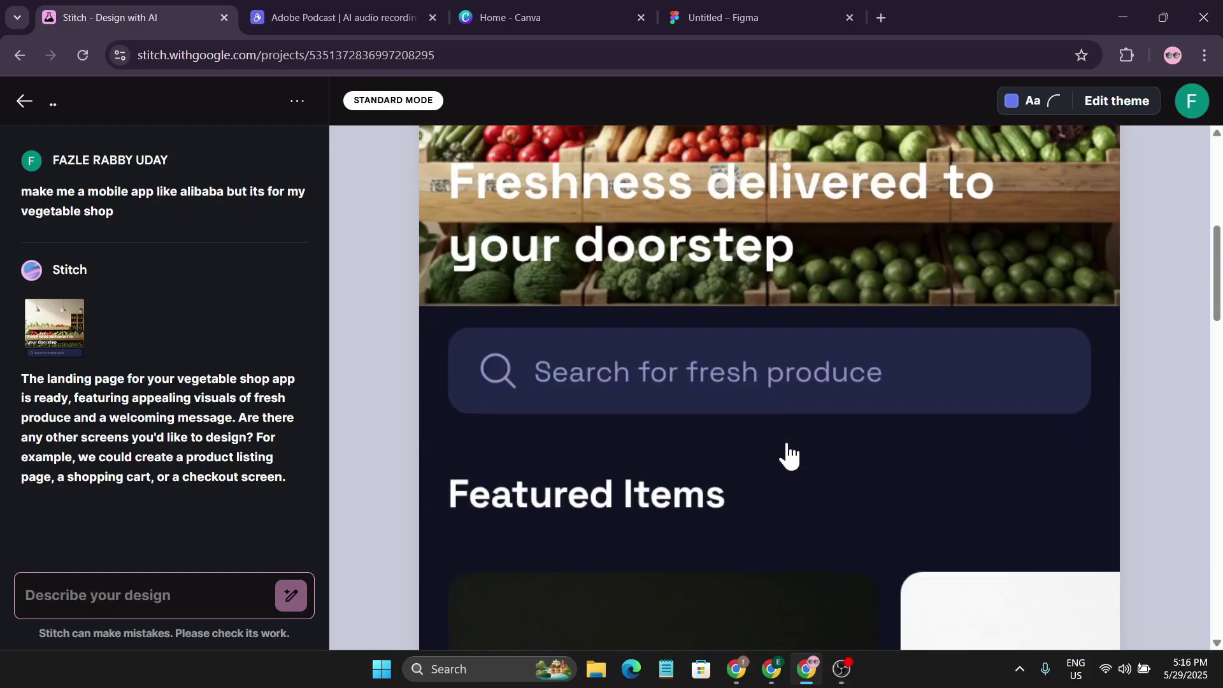
scroll(802, 467, down, 10)
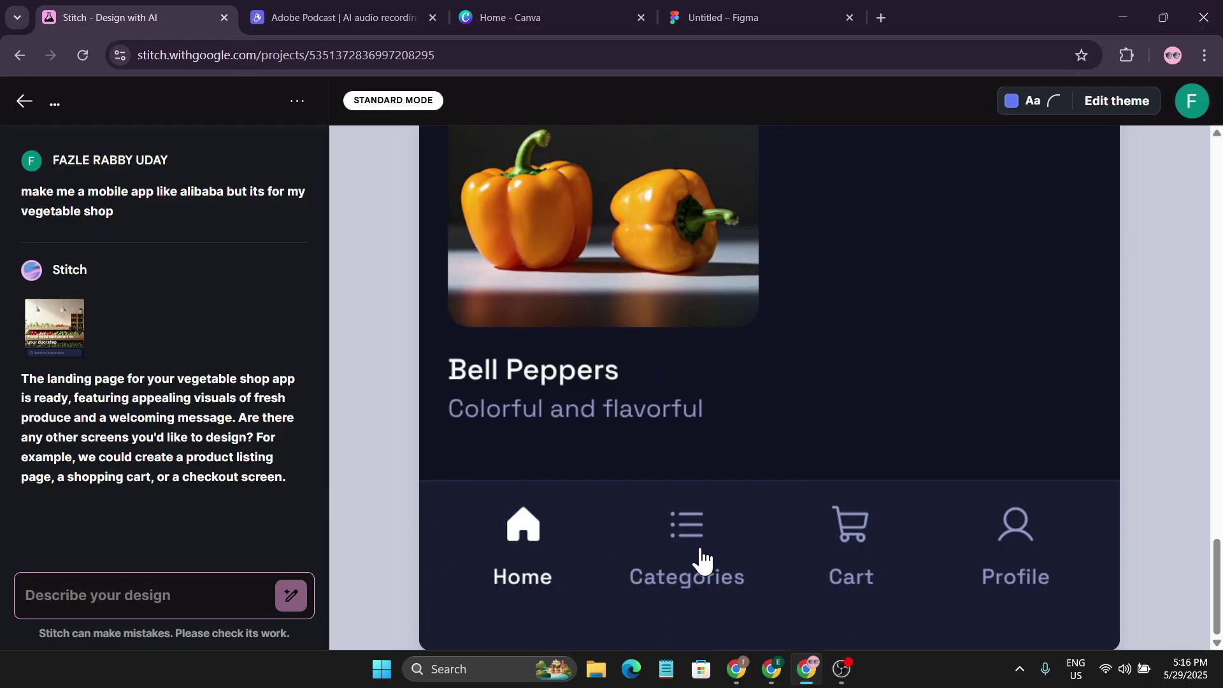
scroll(739, 551, up, 20)
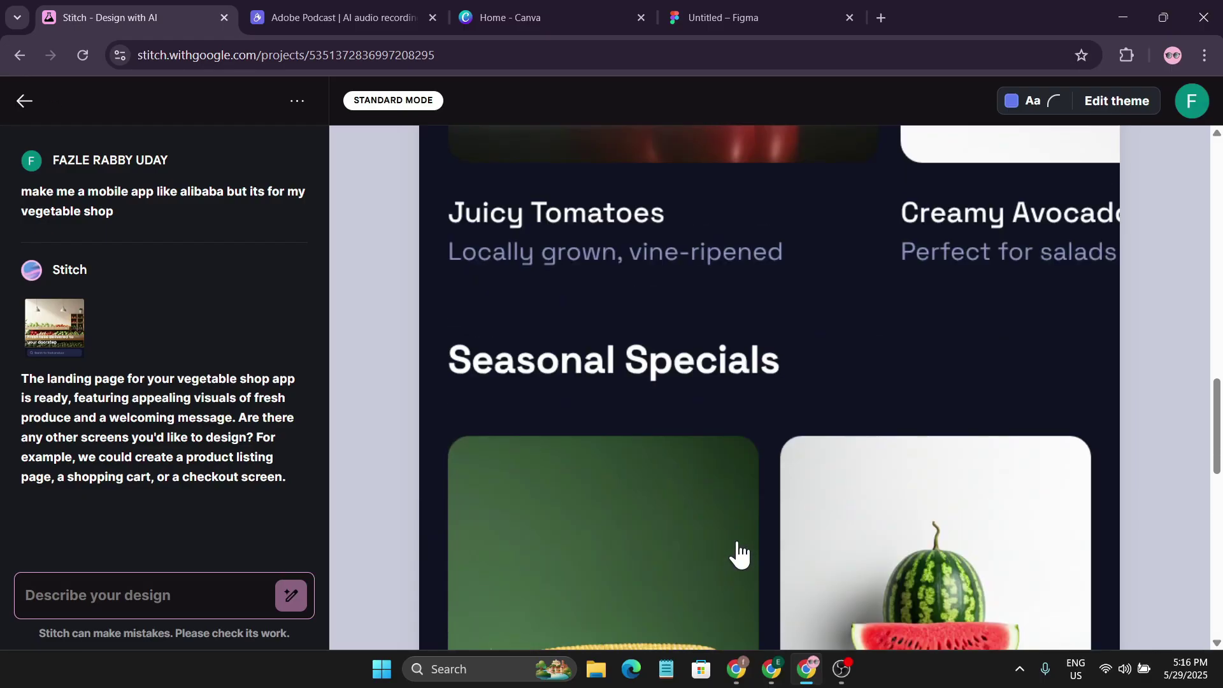
scroll(742, 542, up, 3)
scroll(743, 532, down, 8)
scroll(742, 532, up, 8)
key(alt+Left)
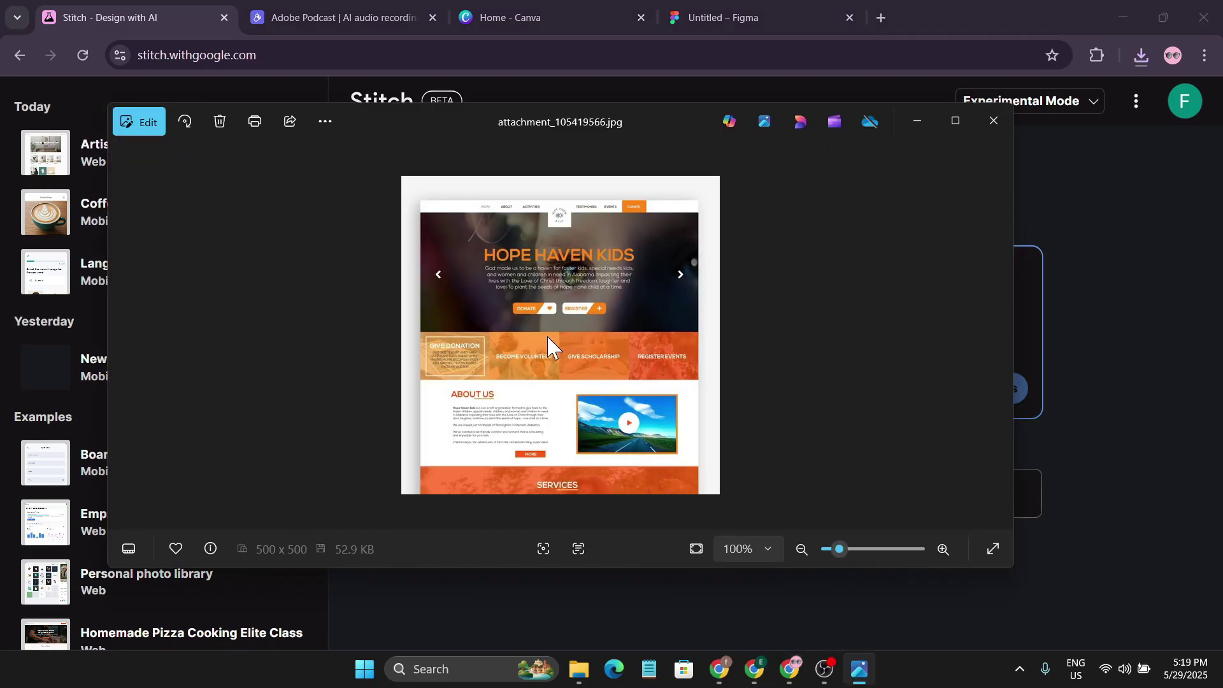
Step: Paste the orange-selling web page prompt with the Hope Haven Kids reference and generate designs
click(900, 130)
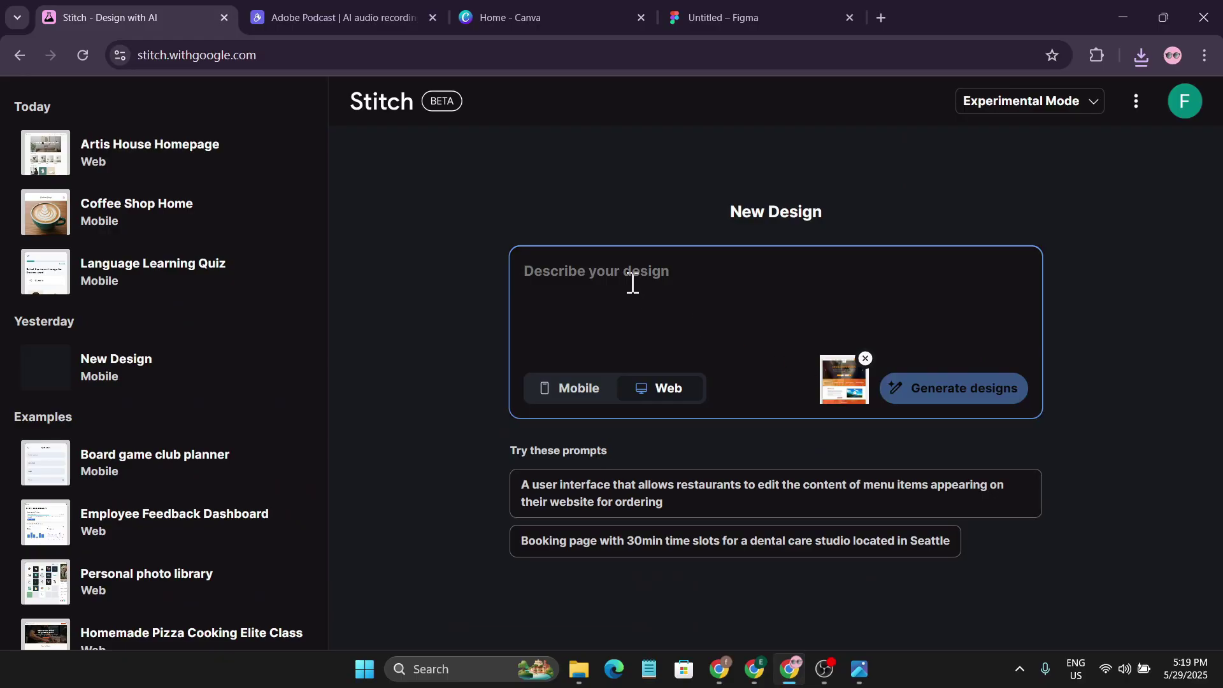
text(create me webpage for selling orange given the image style)
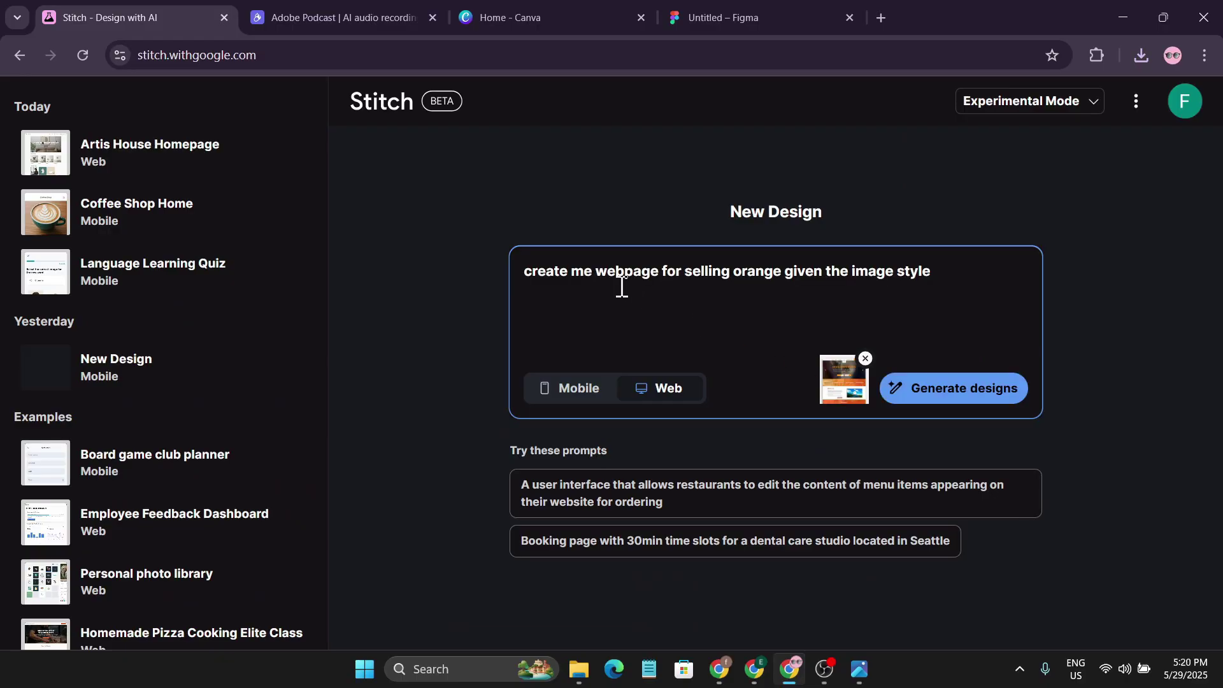
click(933, 405)
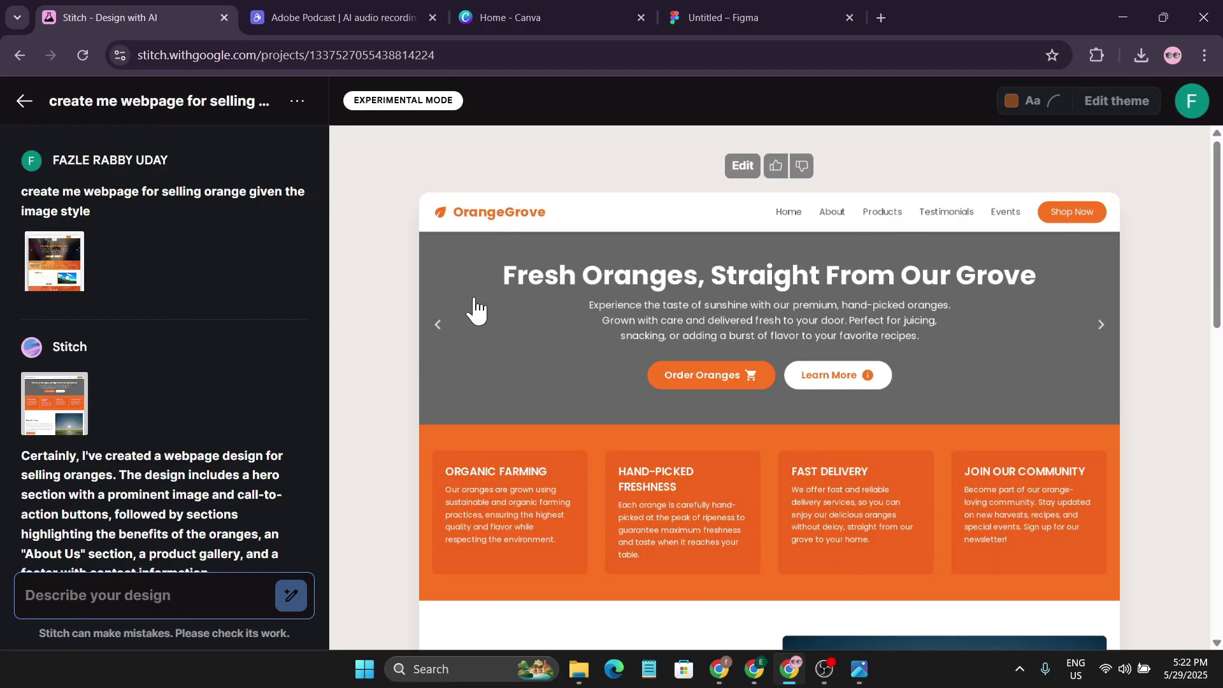
Step: View the attached reference image, then scroll through the OrangeGrove page preview
click(71, 263)
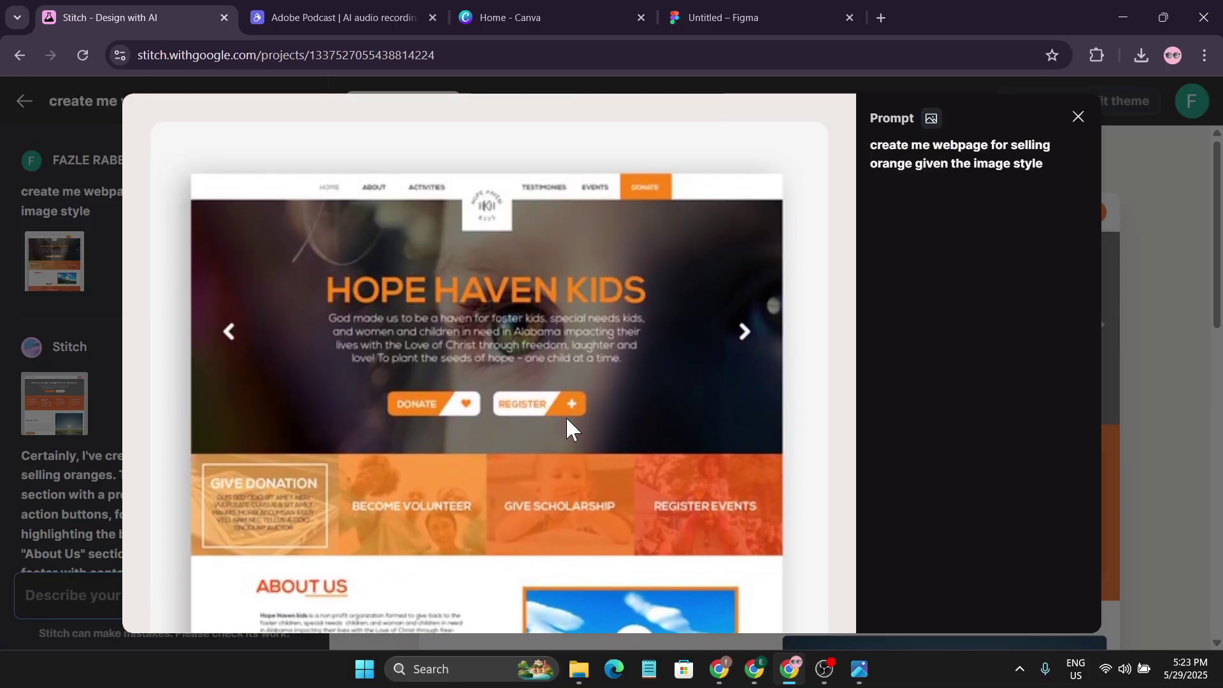
click(1075, 119)
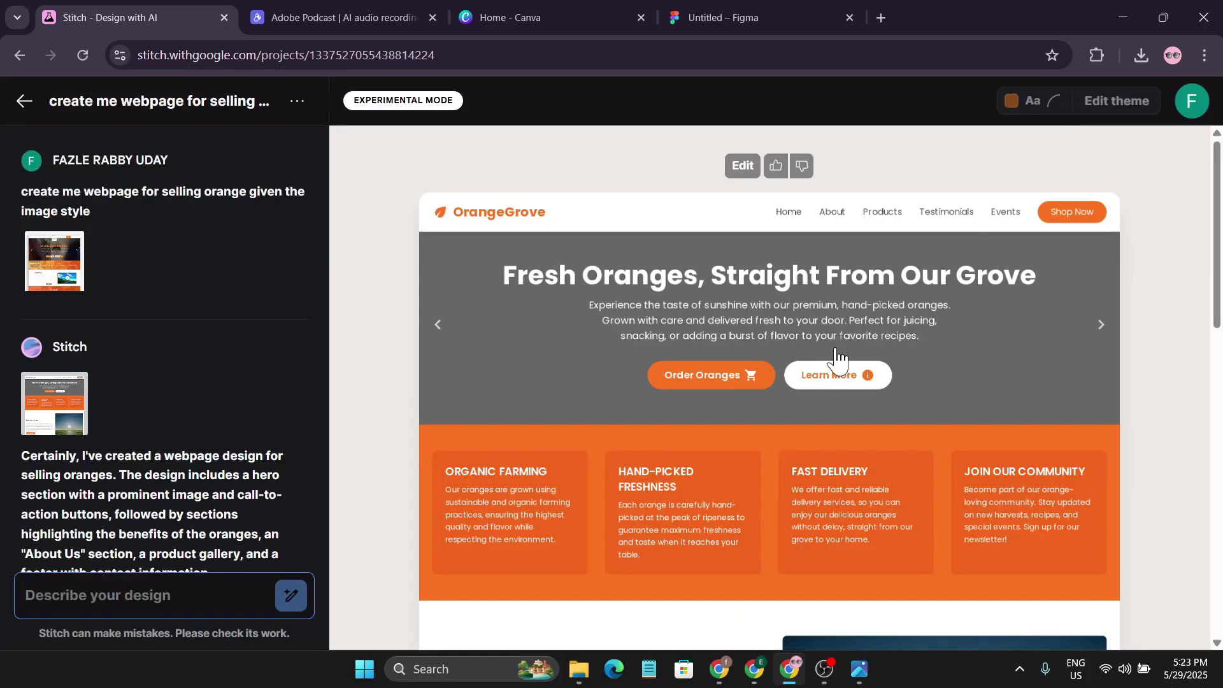
scroll(837, 360, down, 15)
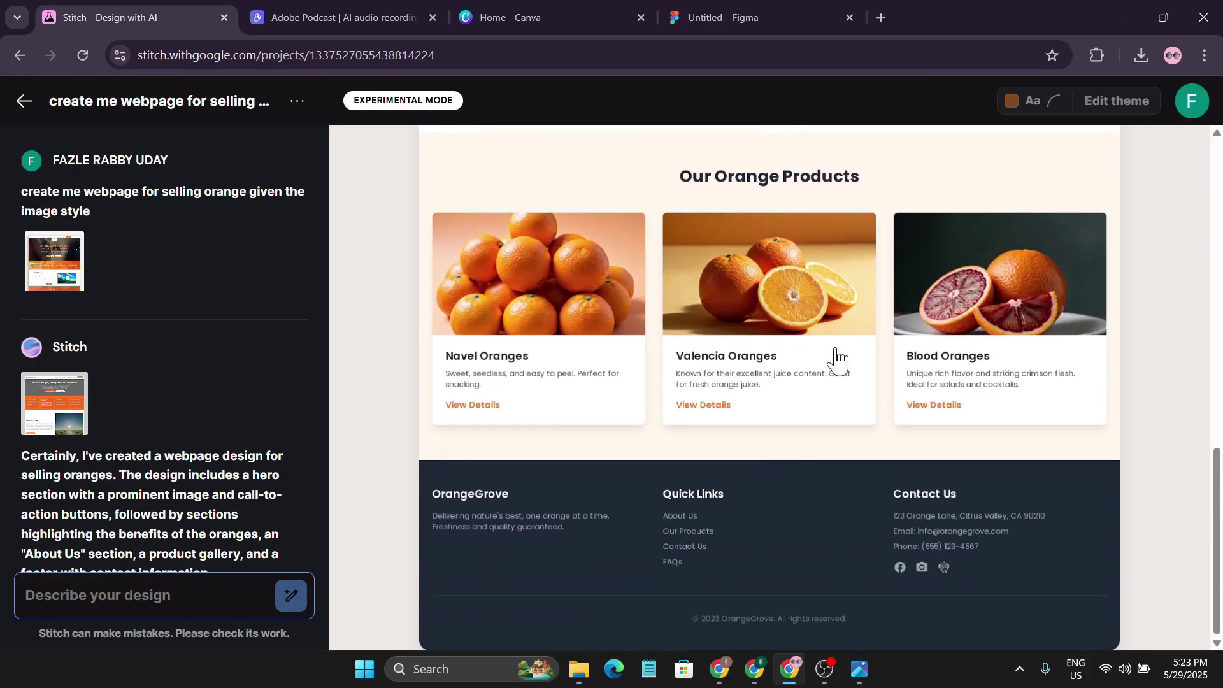
scroll(836, 360, up, 15)
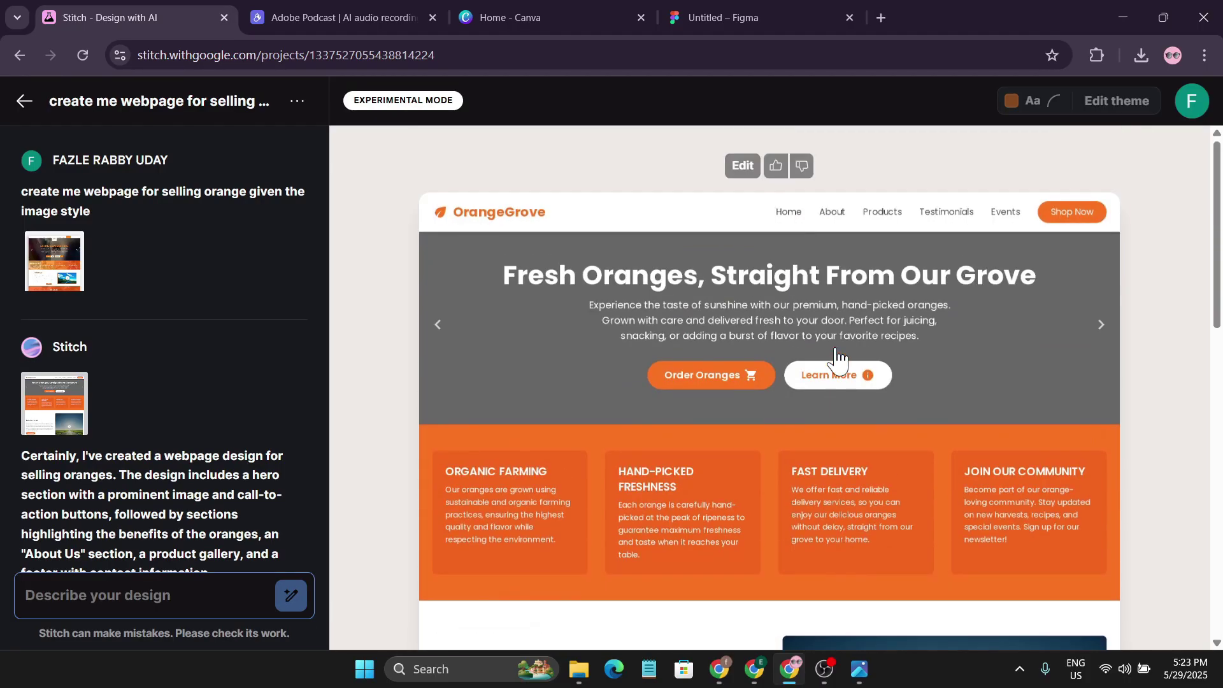
scroll(837, 360, down, 2)
scroll(837, 360, up, 2)
scroll(836, 360, down, 10)
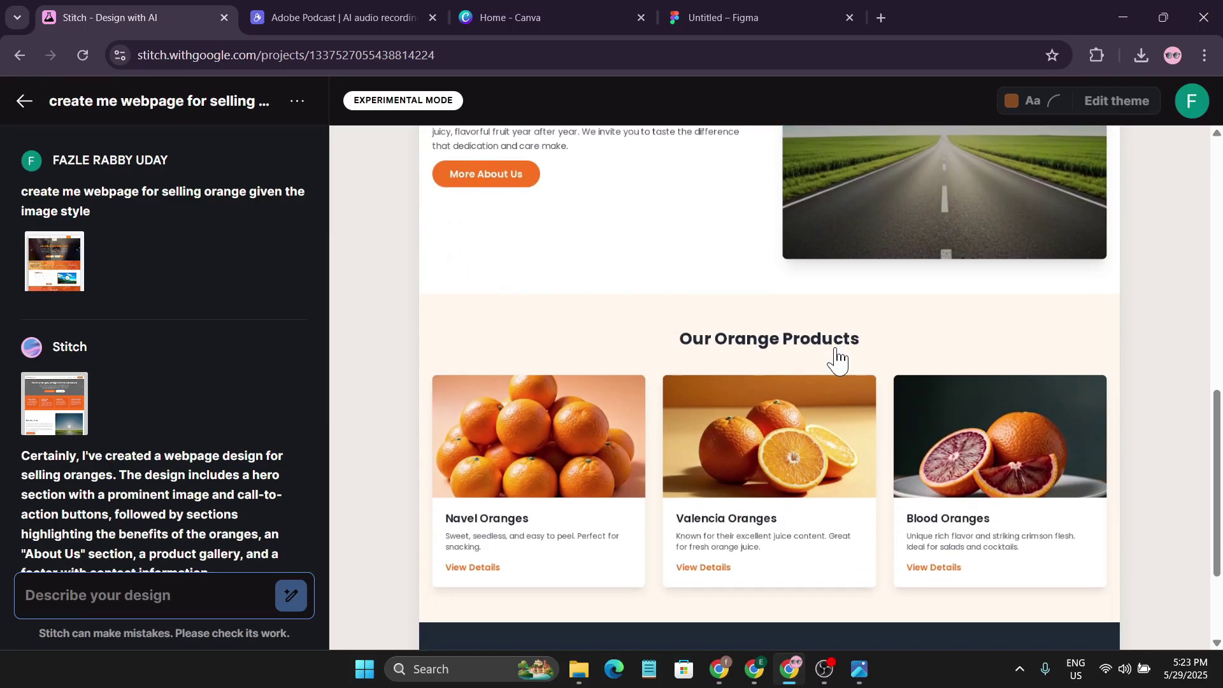
scroll(837, 360, up, 7)
scroll(836, 360, up, 4)
scroll(837, 360, down, 11)
scroll(837, 359, up, 11)
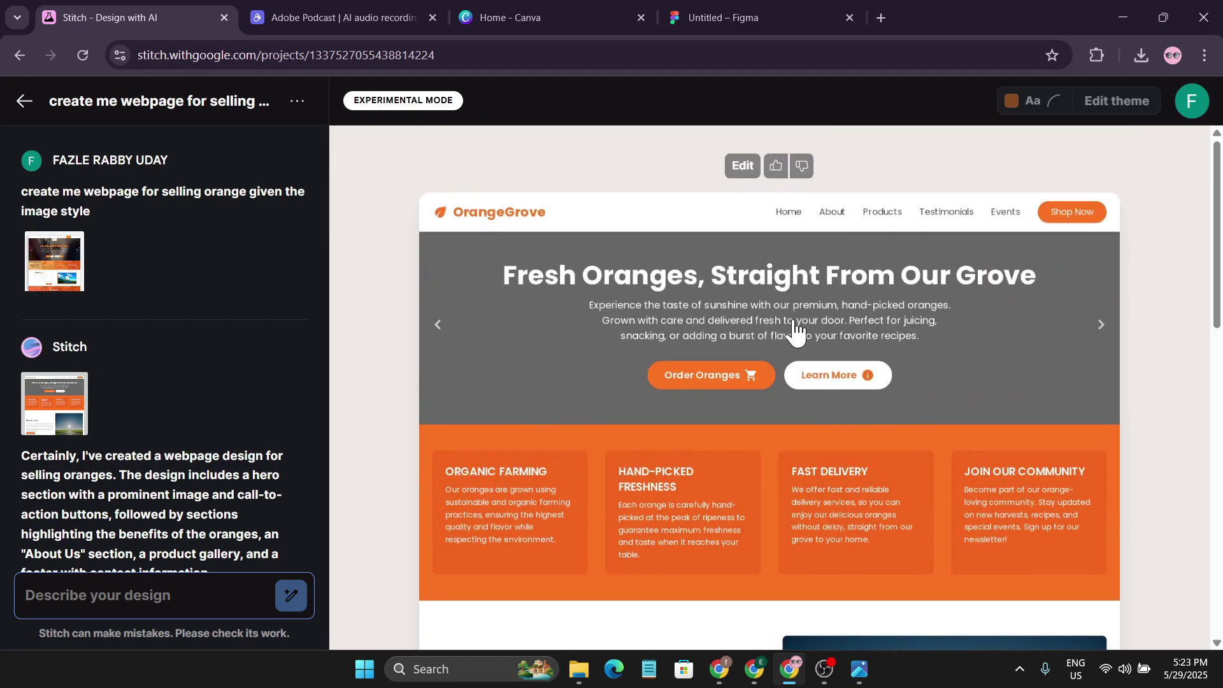
Step: Open the OrangeGrove design in the large preview, then return to the New Design page
click(740, 166)
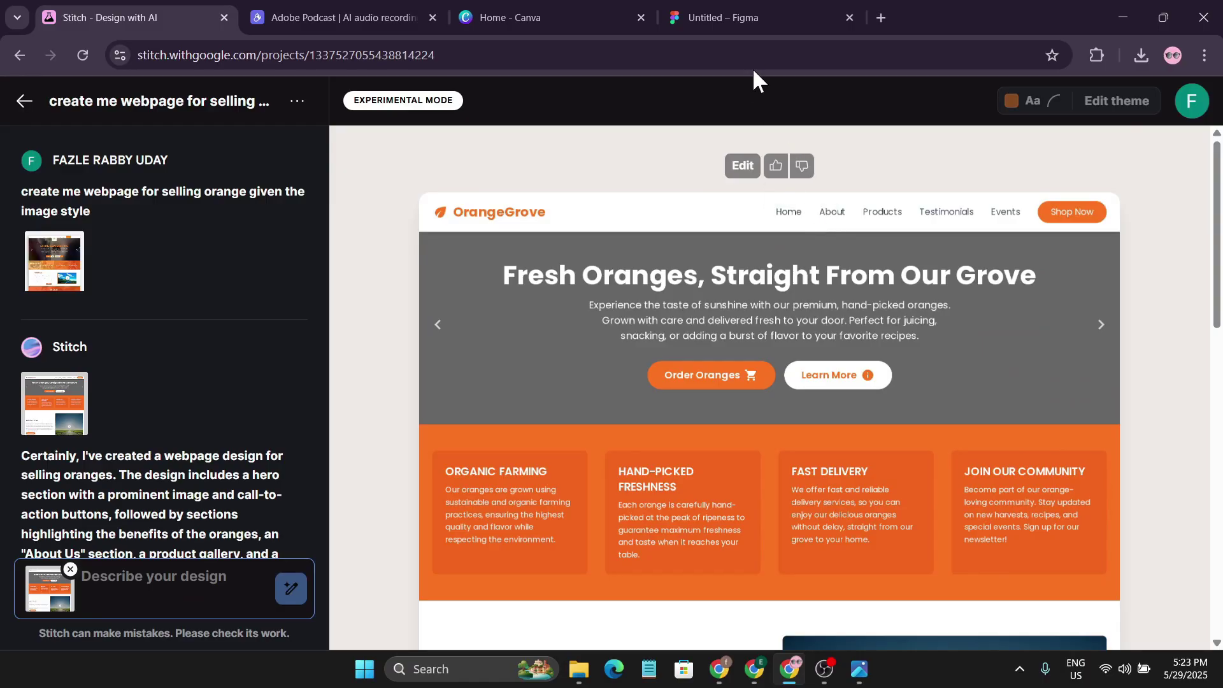
click(650, 196)
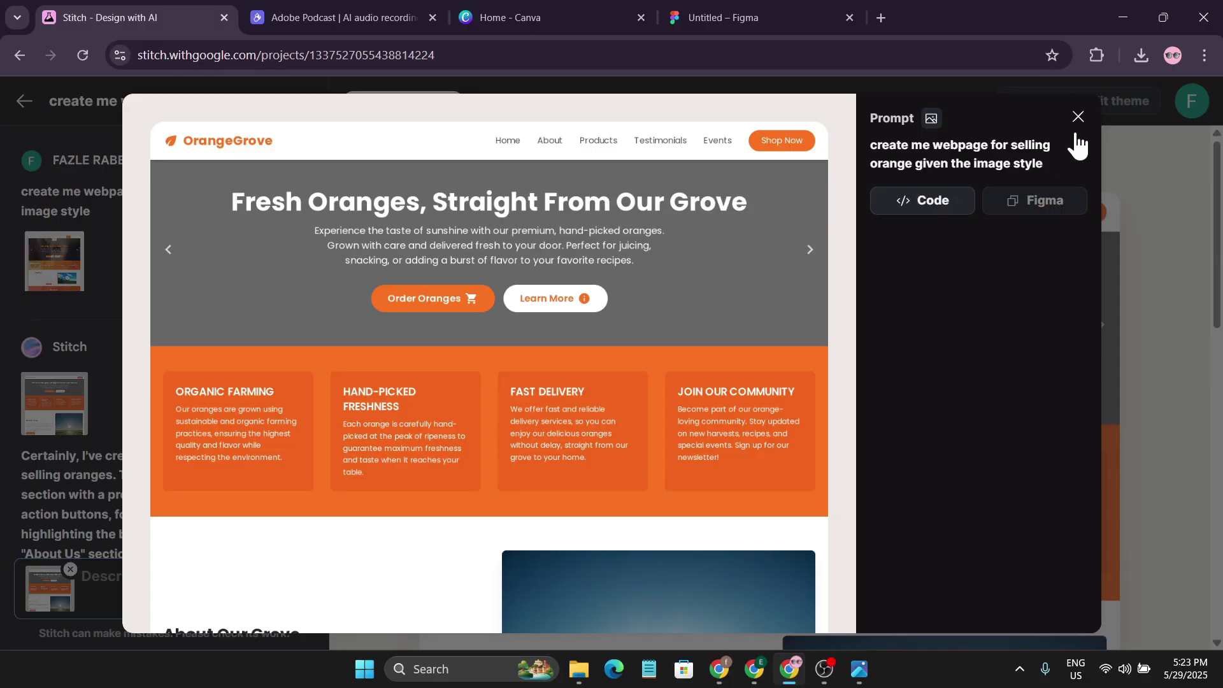
click(1077, 116)
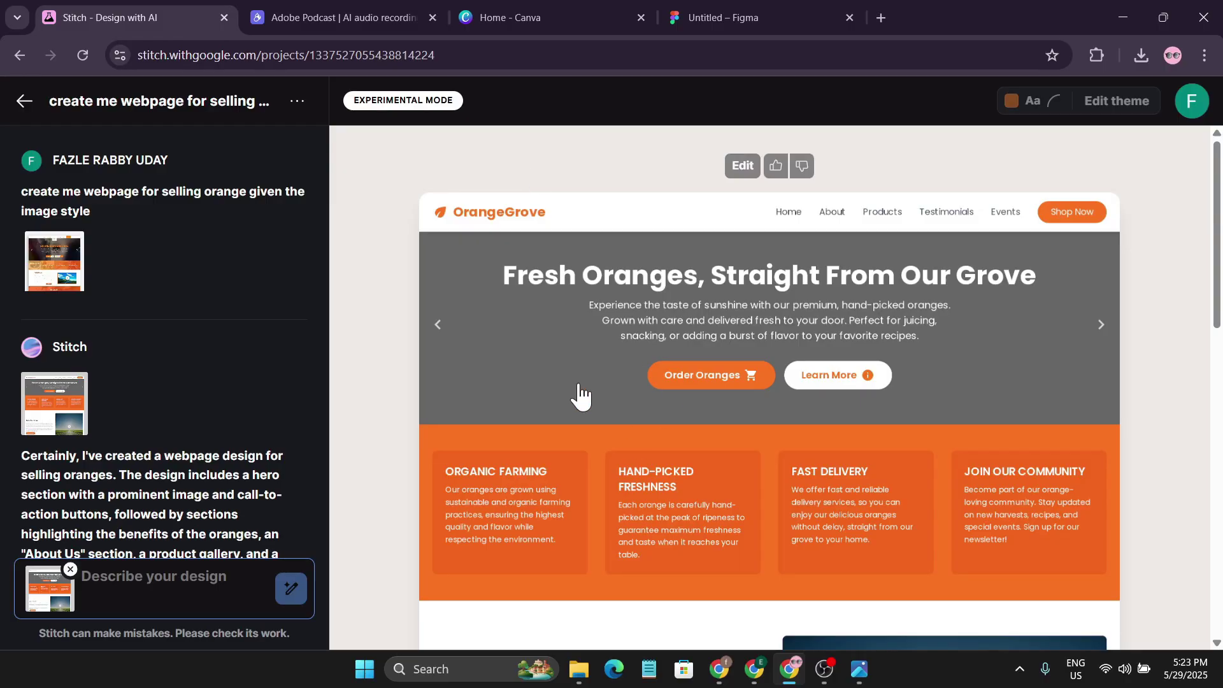
scroll(701, 510, down, 5)
scroll(718, 484, up, 5)
click(24, 101)
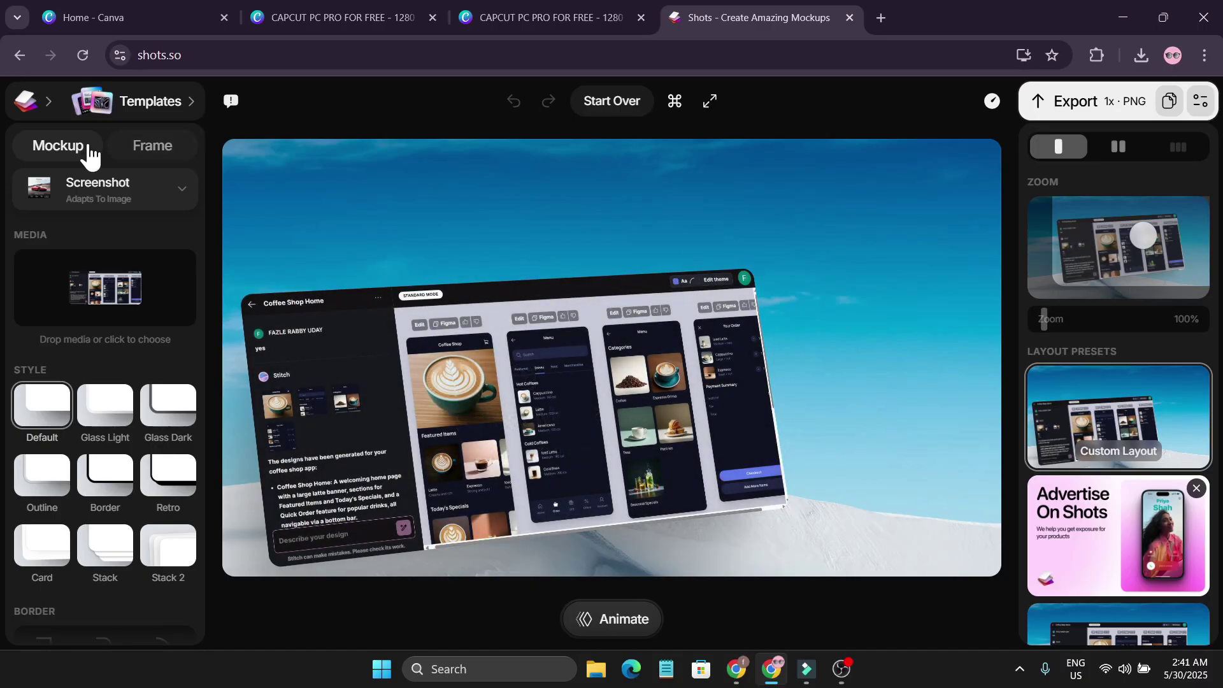
Step: Check the Frame settings, then return to Mockup and open the device mockup list
click(158, 158)
scroll(135, 440, down, 10)
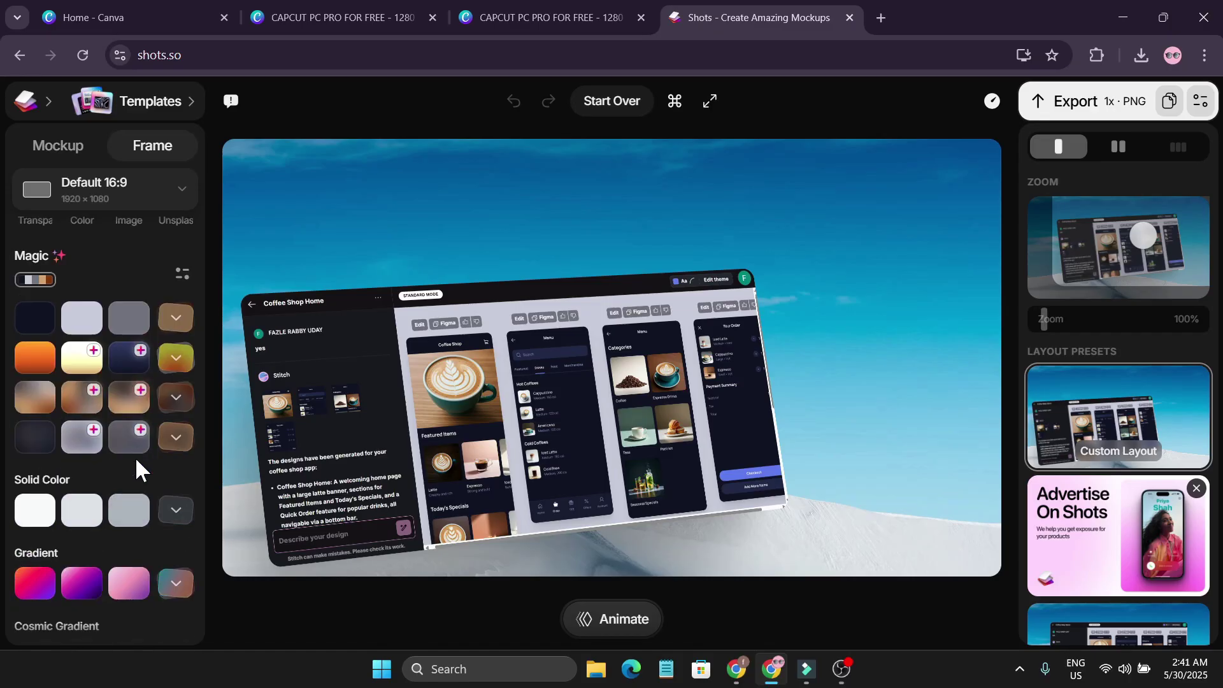
scroll(135, 456, up, 10)
click(51, 150)
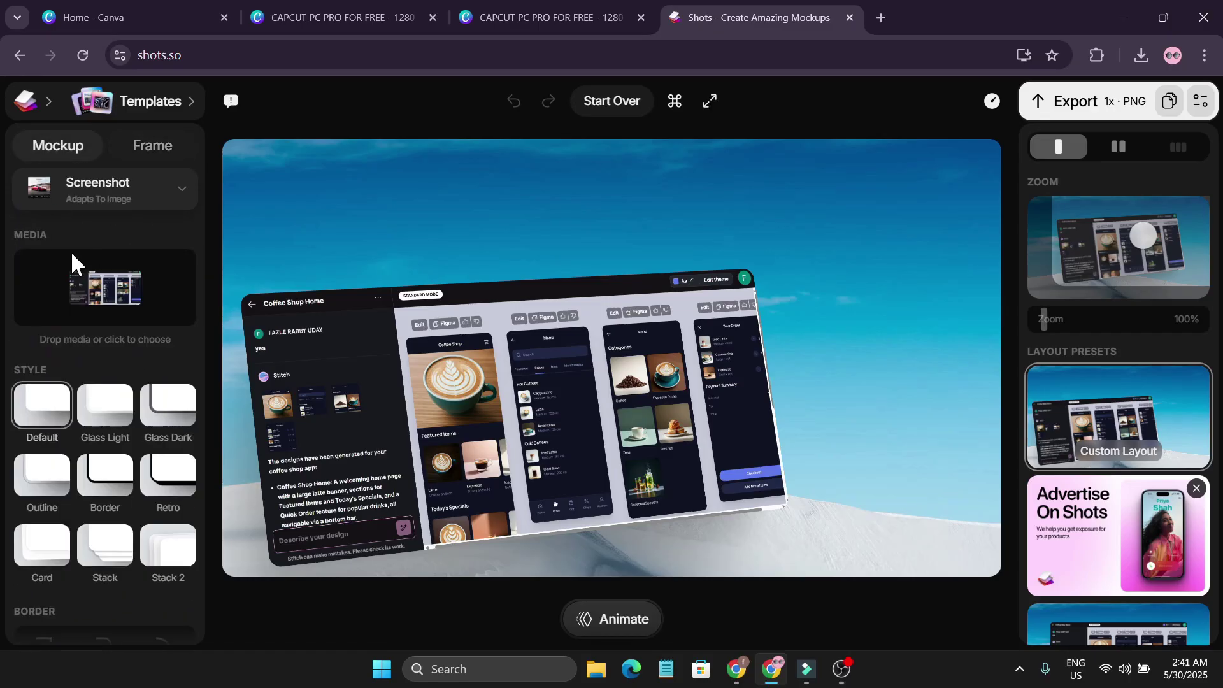
click(178, 202)
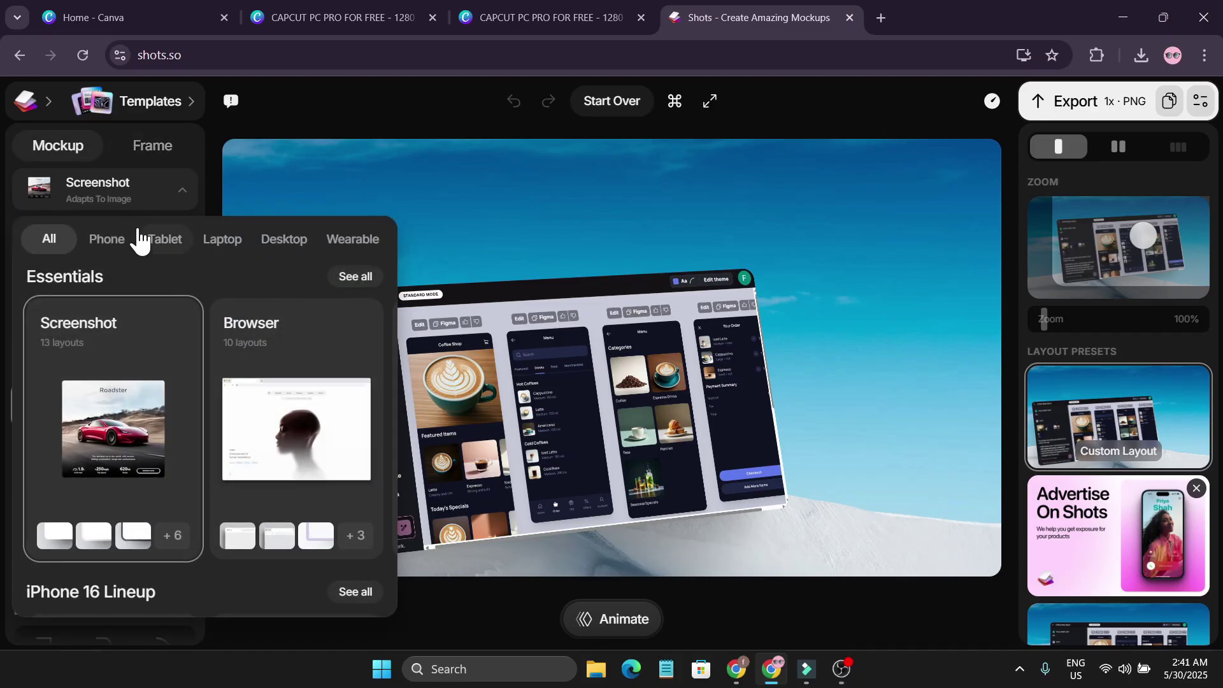
Step: Compare the Phone, Tablet, Laptop and All device mockup categories
click(113, 239)
click(166, 241)
click(229, 242)
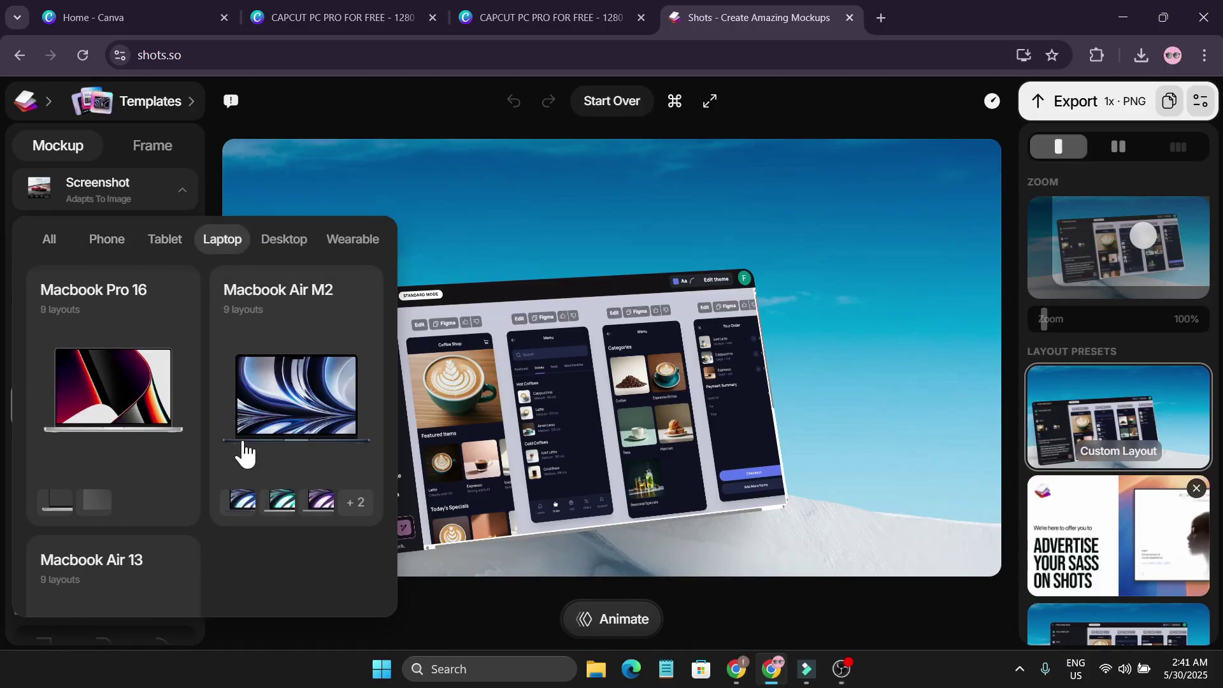
scroll(245, 449, down, 3)
scroll(244, 449, up, 3)
click(169, 255)
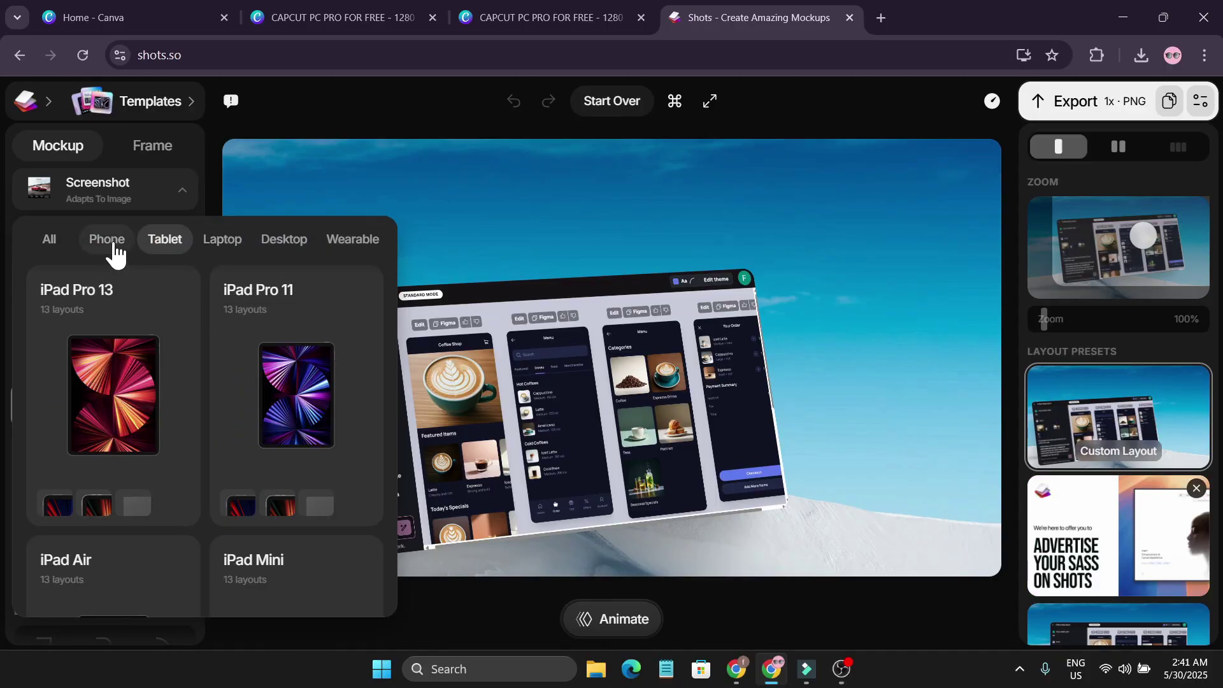
click(49, 240)
click(121, 250)
click(165, 249)
click(202, 251)
click(169, 255)
click(168, 254)
scroll(205, 438, down, 10)
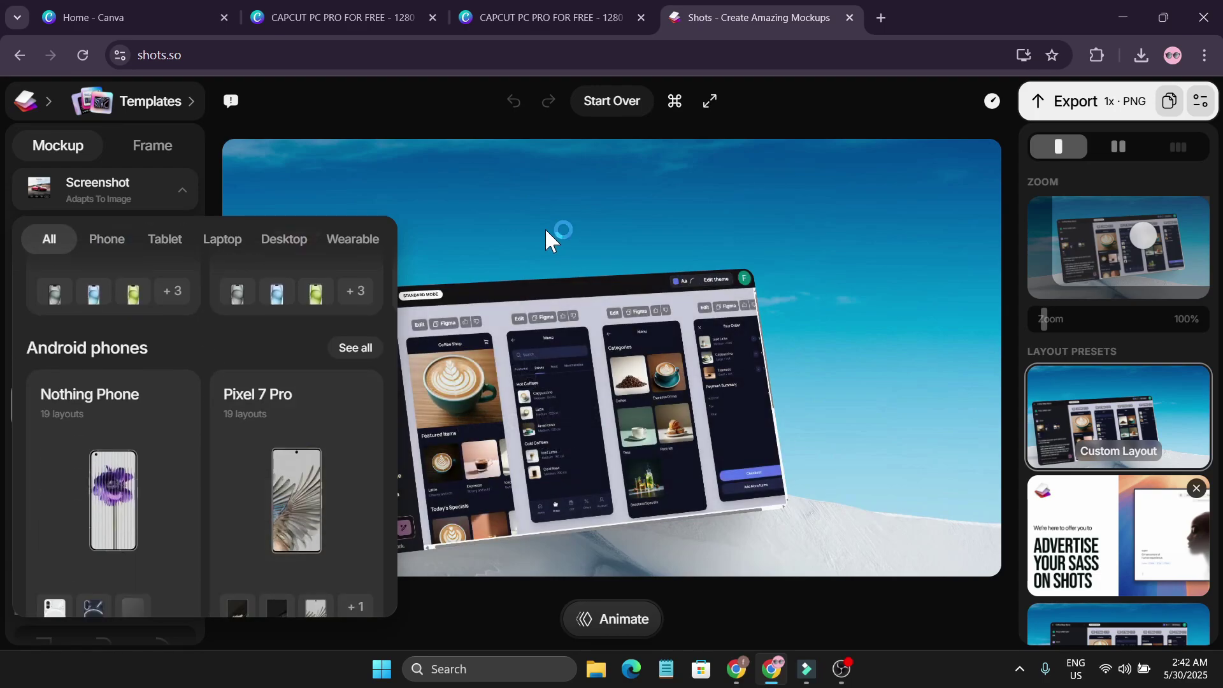
Step: Frame the coffee shop screenshot in a Browser window mockup
click(458, 120)
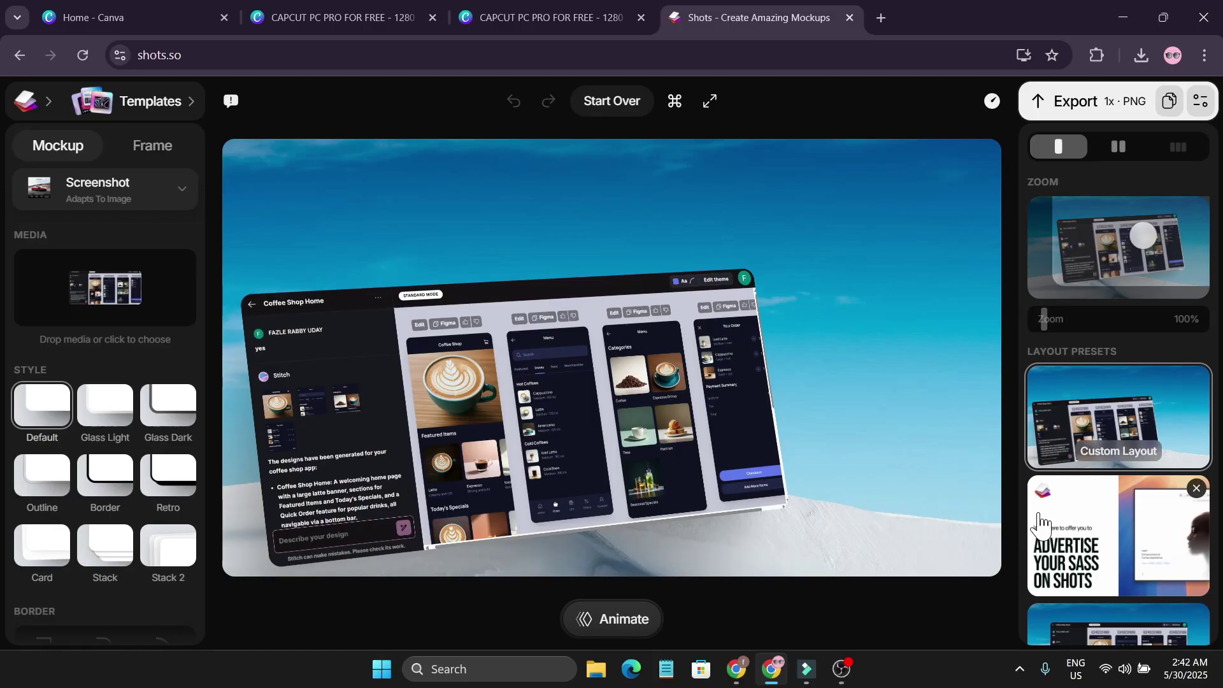
scroll(1045, 525, down, 5)
click(142, 207)
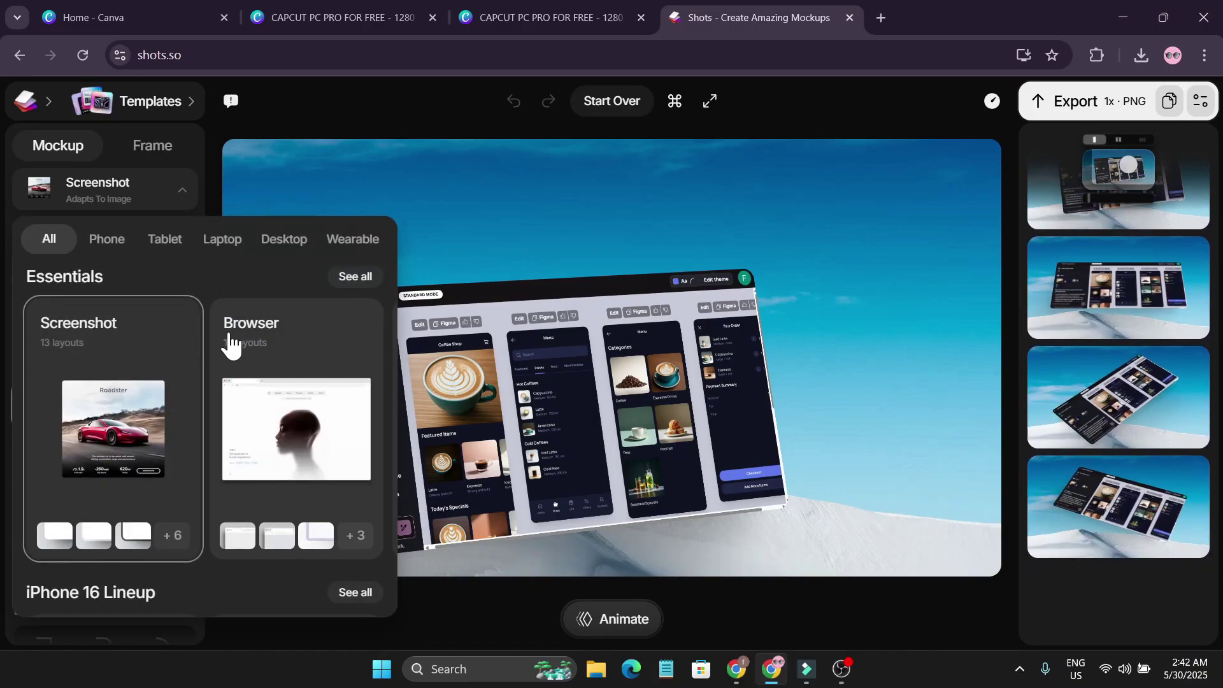
click(258, 360)
Step: Browse the Desktop, Laptop, Tablet and Phone mockup categories
click(277, 244)
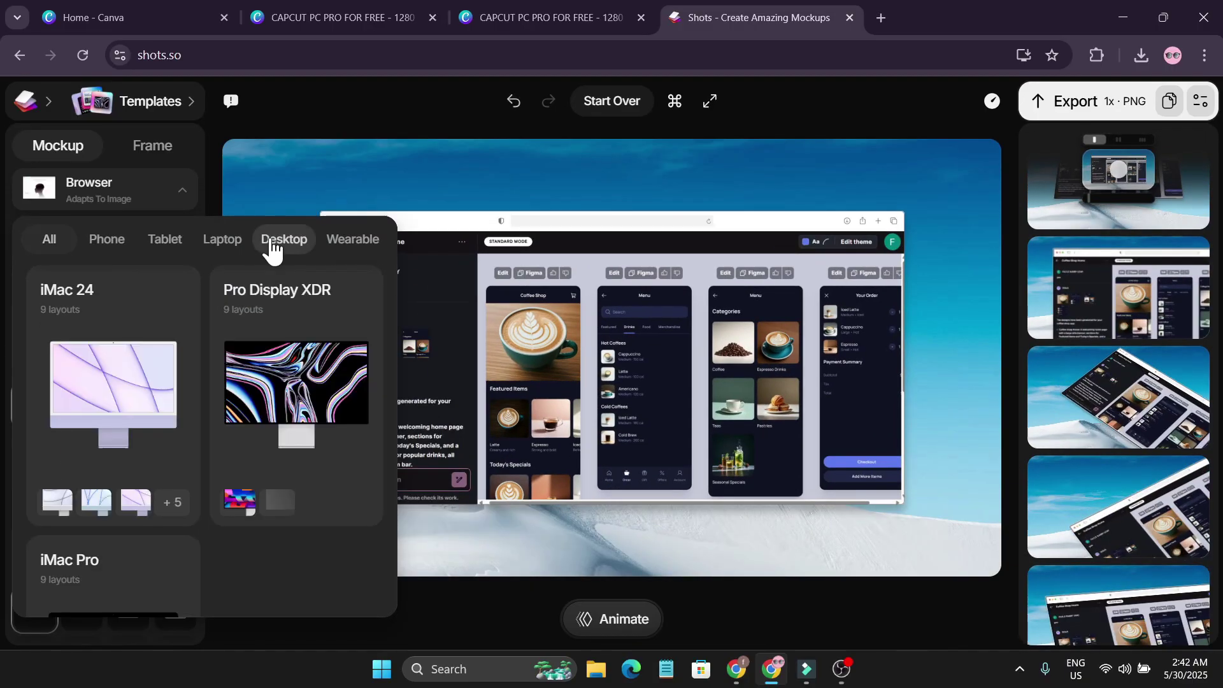
click(214, 252)
click(164, 245)
click(105, 242)
scroll(204, 427, down, 10)
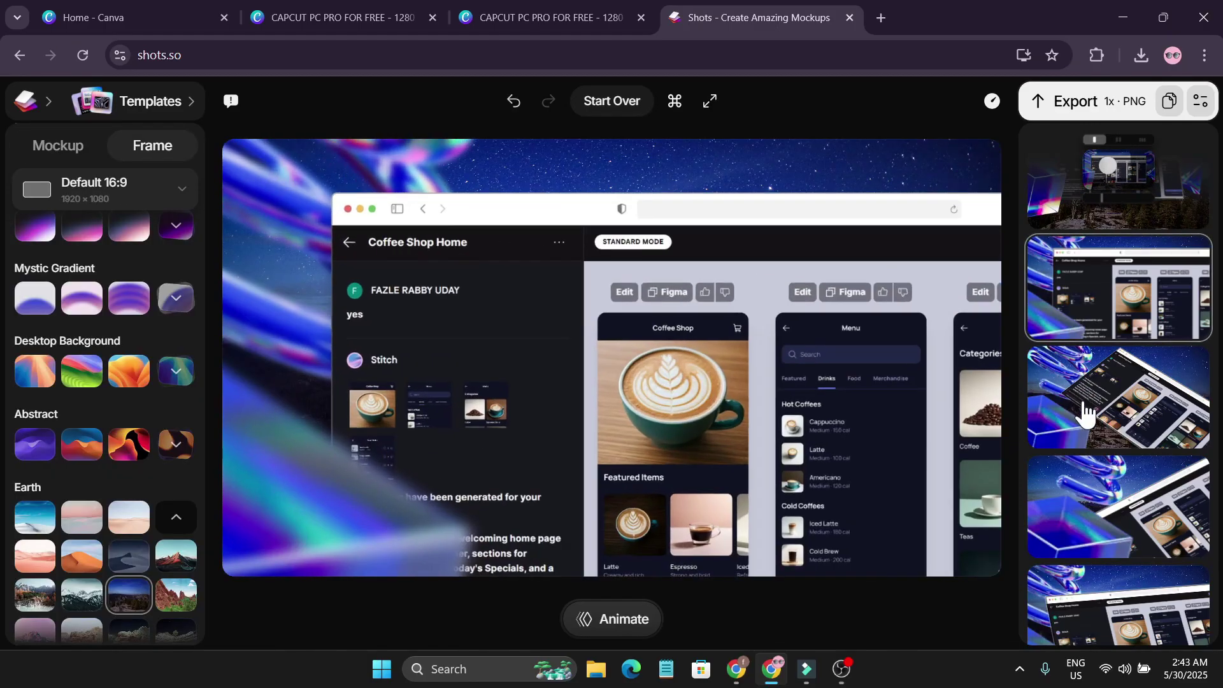
Step: Apply the cube-and-rings background and a tilted close-up layout preset
click(1096, 318)
click(1084, 446)
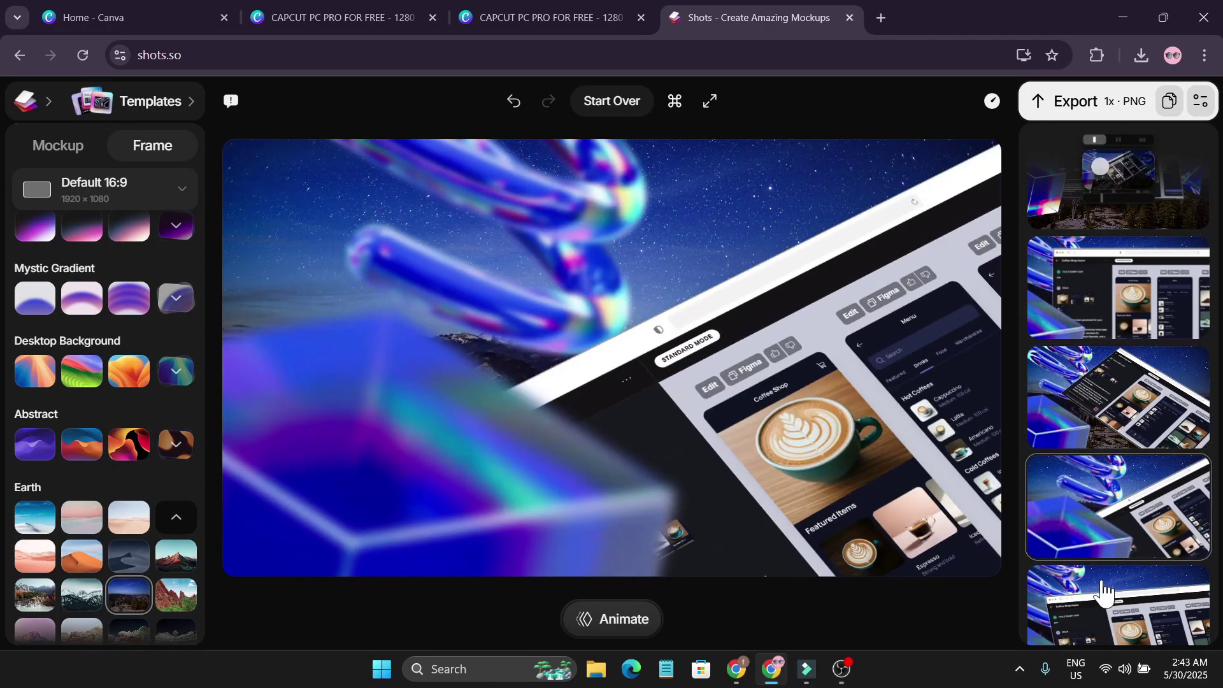
click(1105, 595)
click(1089, 524)
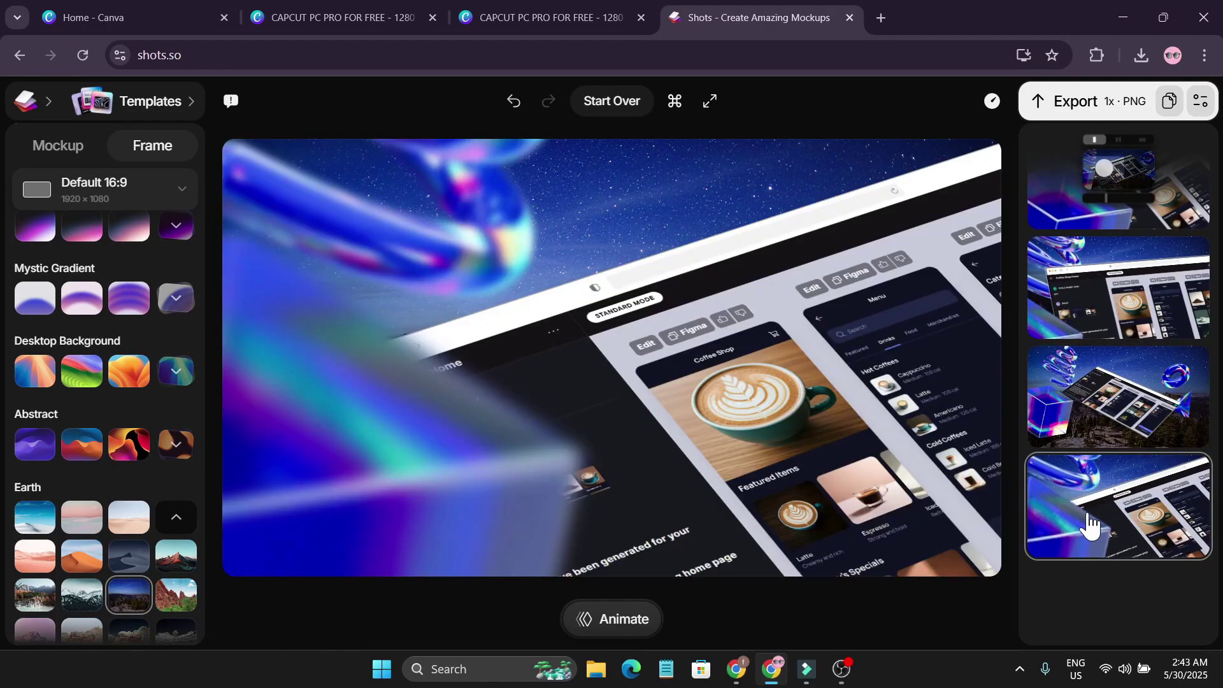